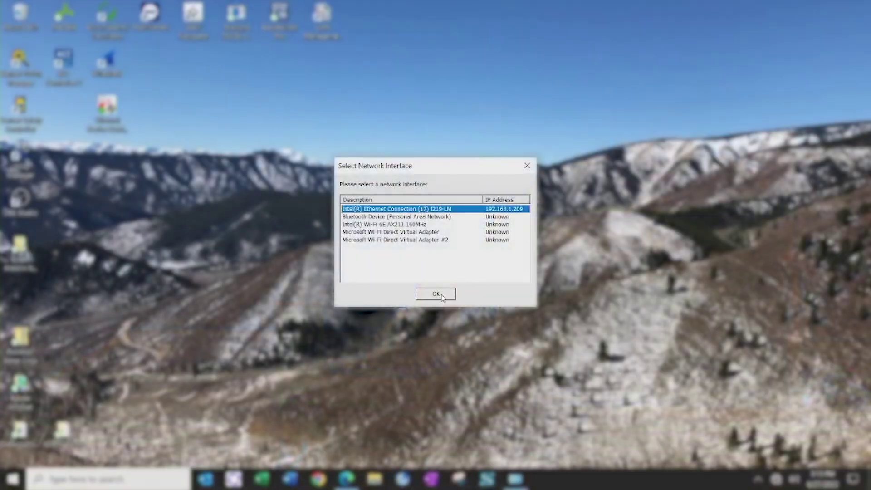
In the BootP tool, assign IP 192.168.1.210 to the discovered device 3C:B9:A6:01:F3:C3.
click(435, 295)
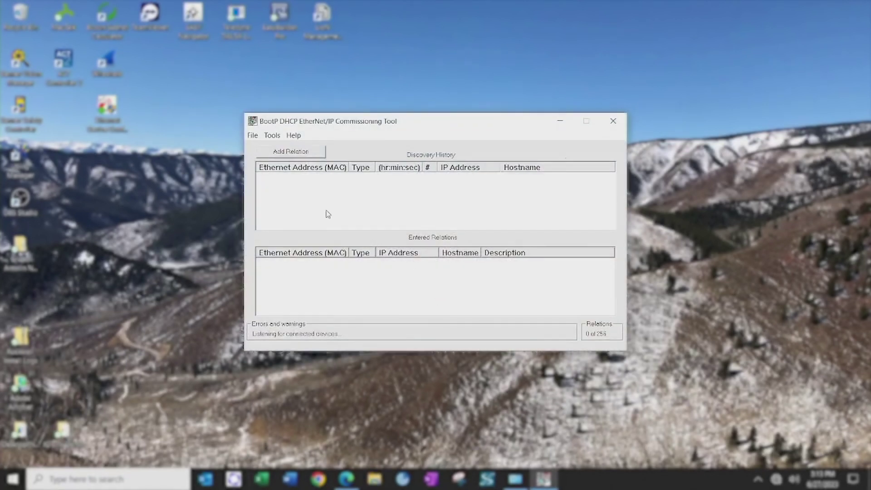
double_click(301, 178)
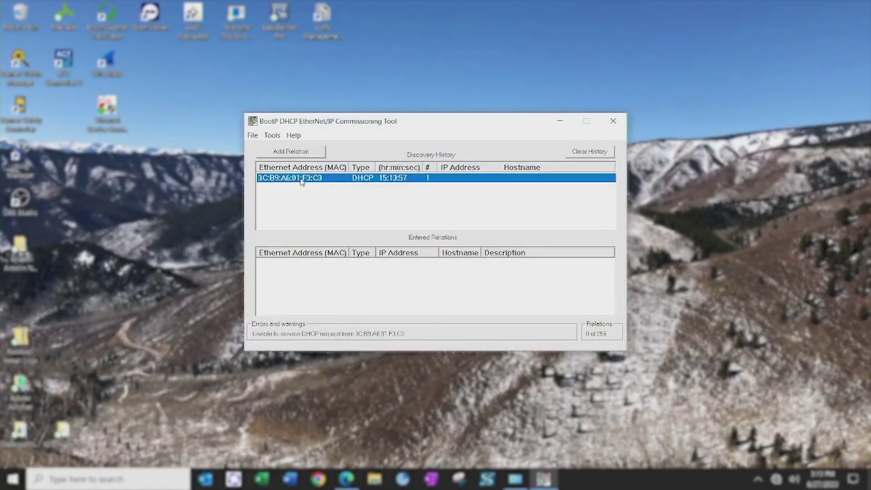
click(437, 232)
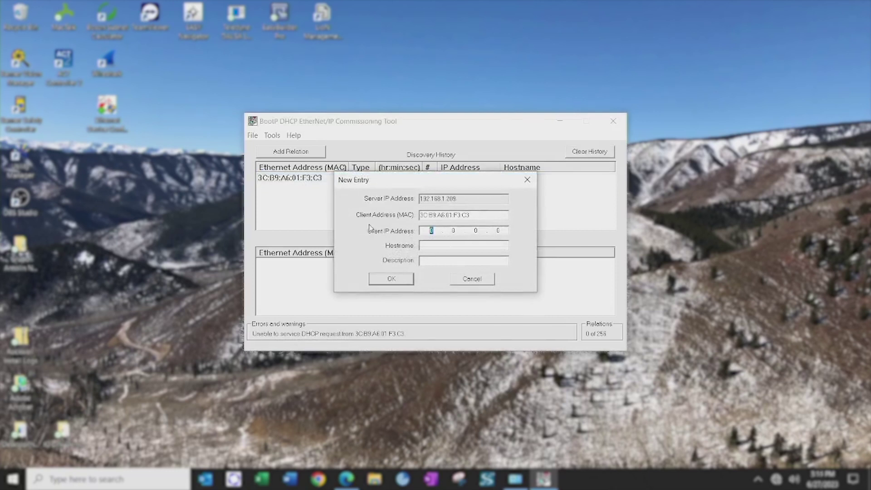
text(192.168.1.210)
click(383, 281)
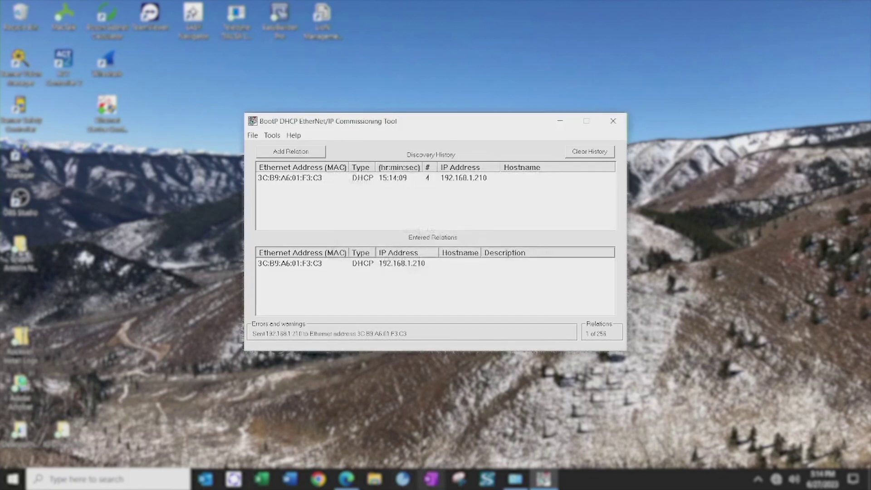
Save the LioN-X master as static IP 192.168.1.210, mask 255.255.255.0, and reload to verify.
click(345, 479)
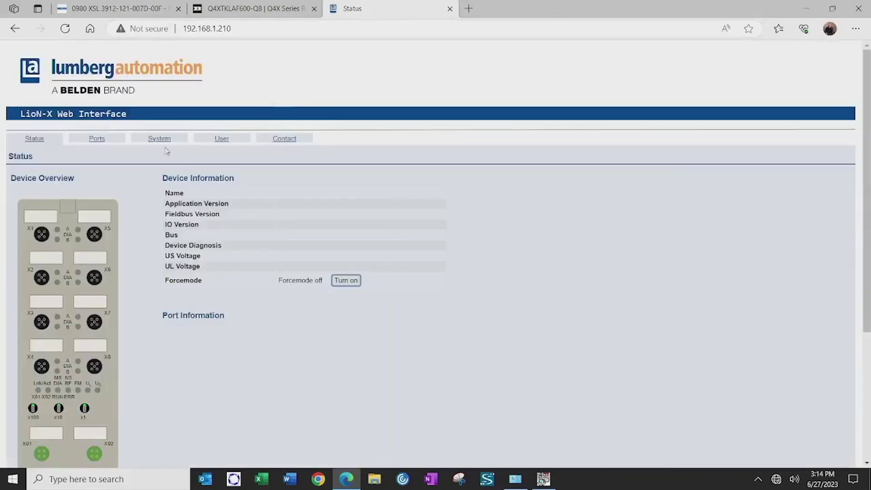
click(159, 141)
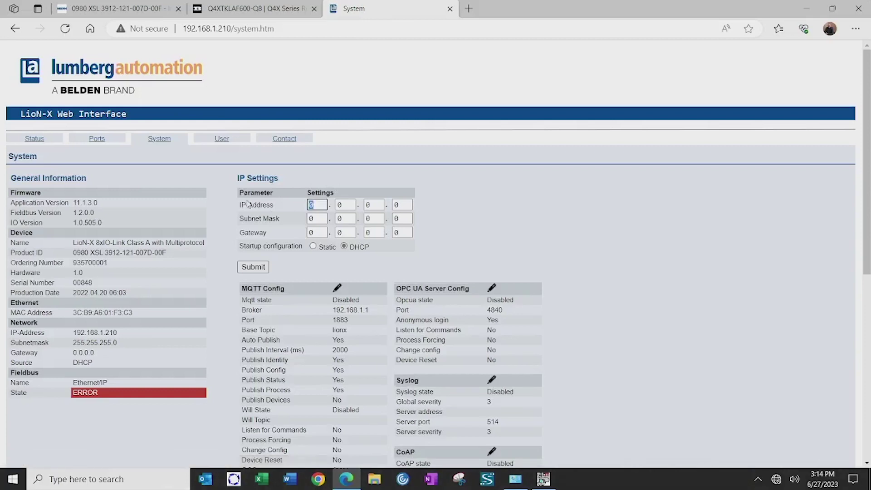
text(192)
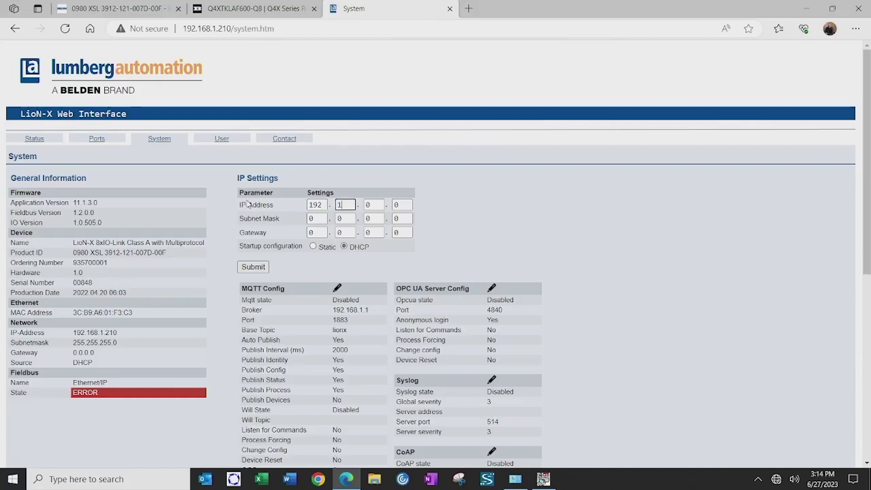
key(Tab)
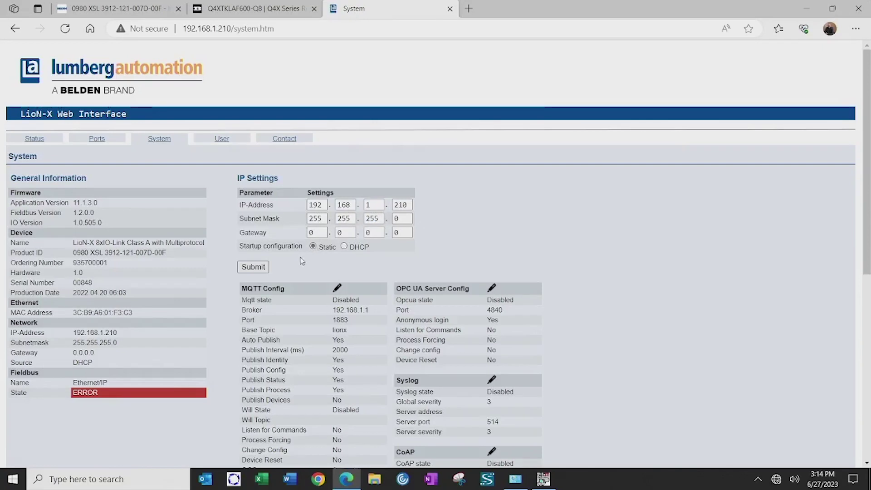
click(255, 268)
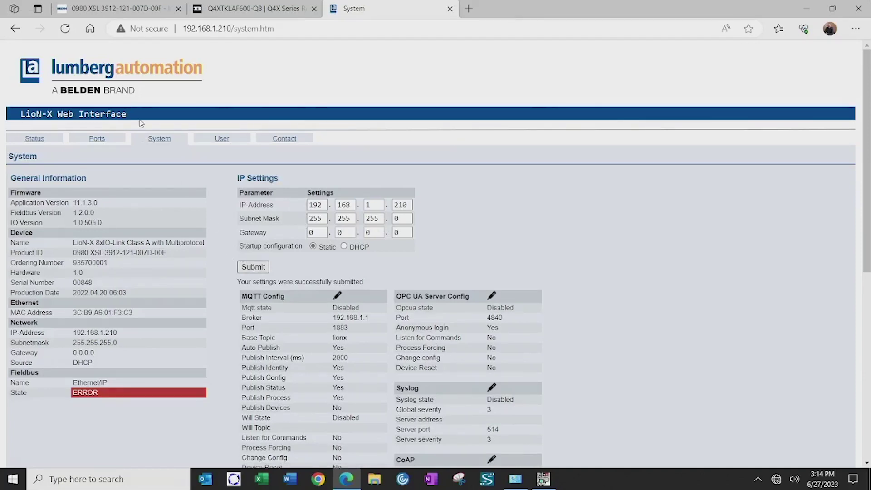
click(65, 30)
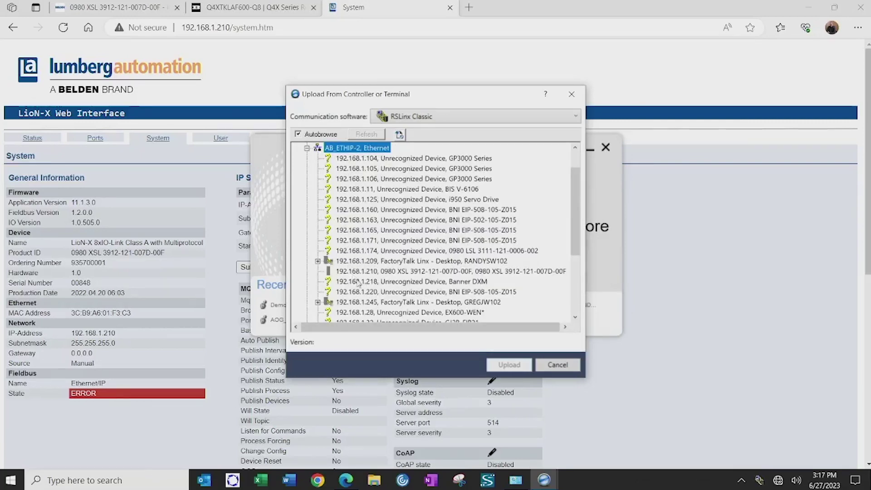
Select the Demo controller under 192.168.1.40 > CompactBus and start the upload.
scroll(364, 293, down, 2)
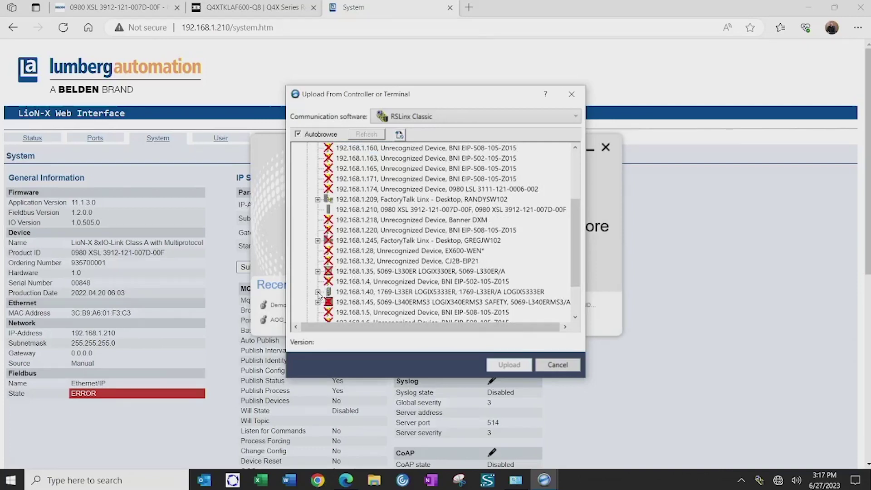
click(318, 292)
click(331, 304)
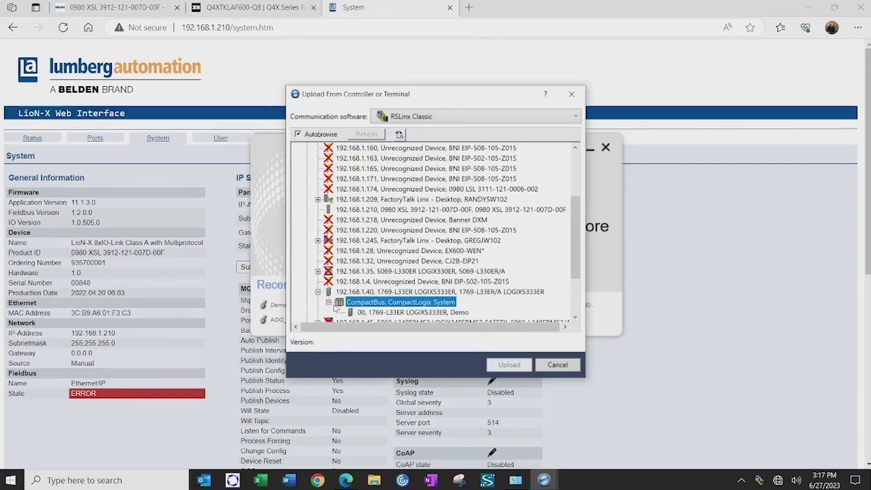
click(365, 311)
click(523, 367)
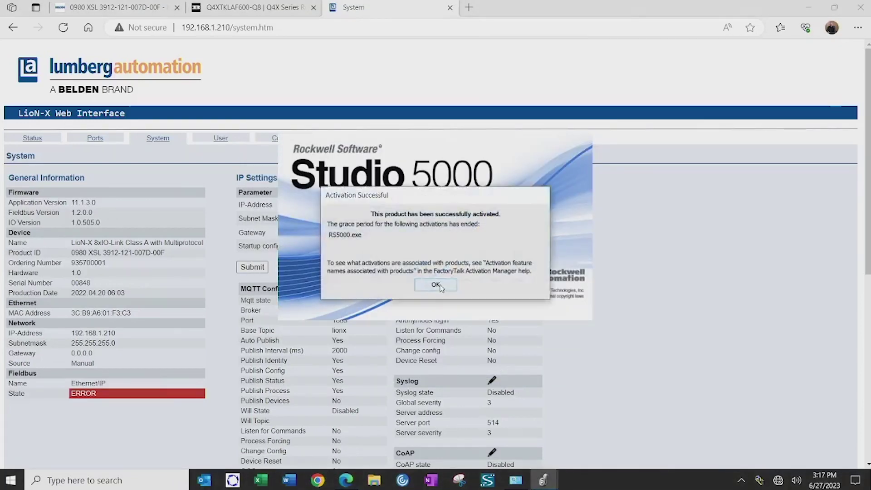
click(438, 285)
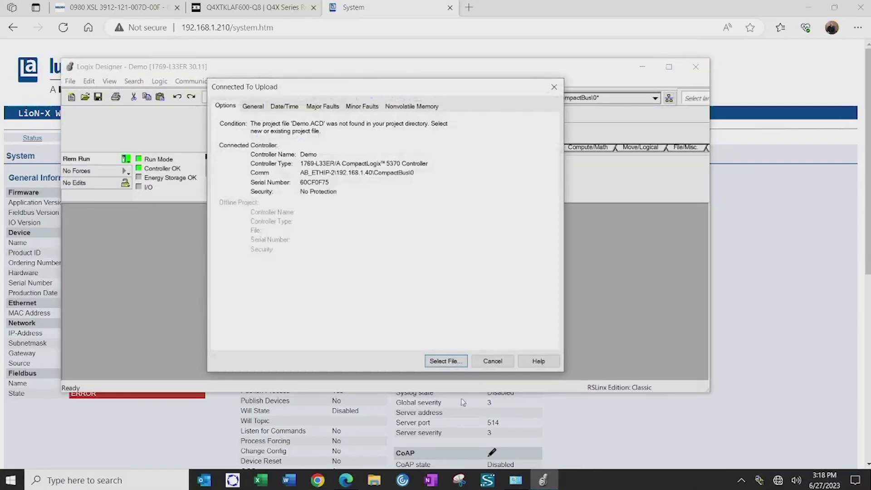
Save the upload as Demo.ACD in a new desktop folder named PLC Demo.
click(443, 361)
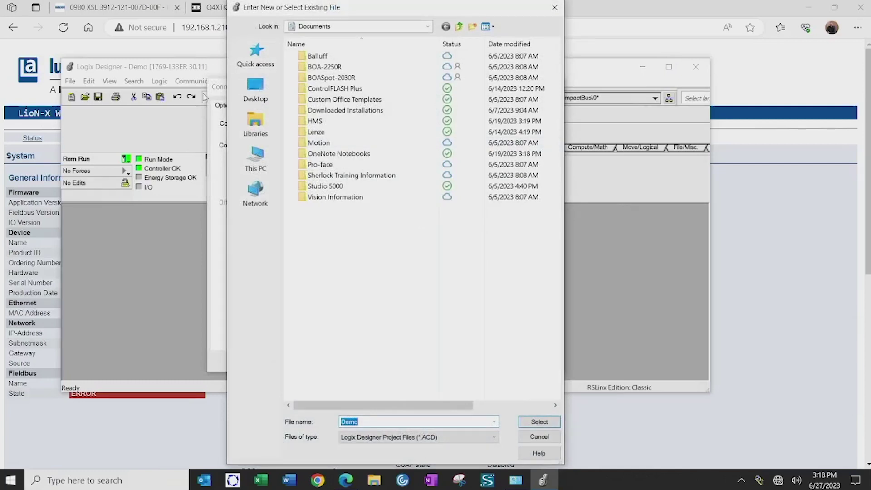
click(255, 88)
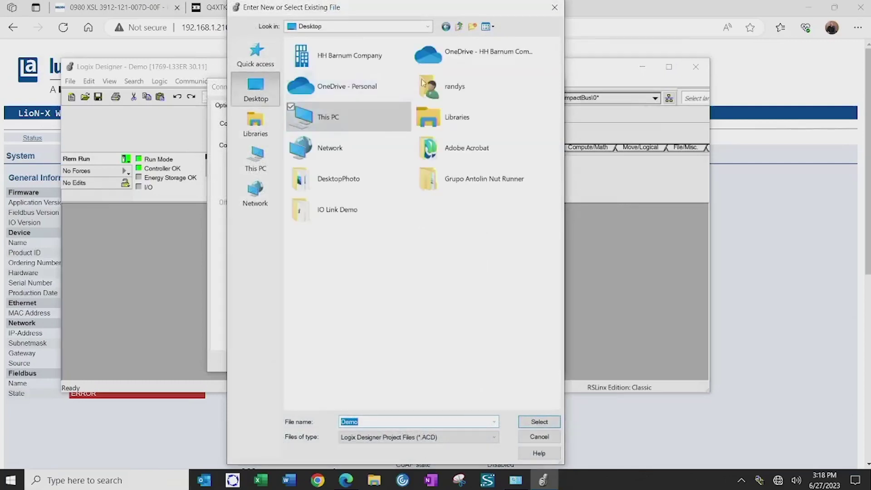
click(470, 26)
text(PLC Demo)
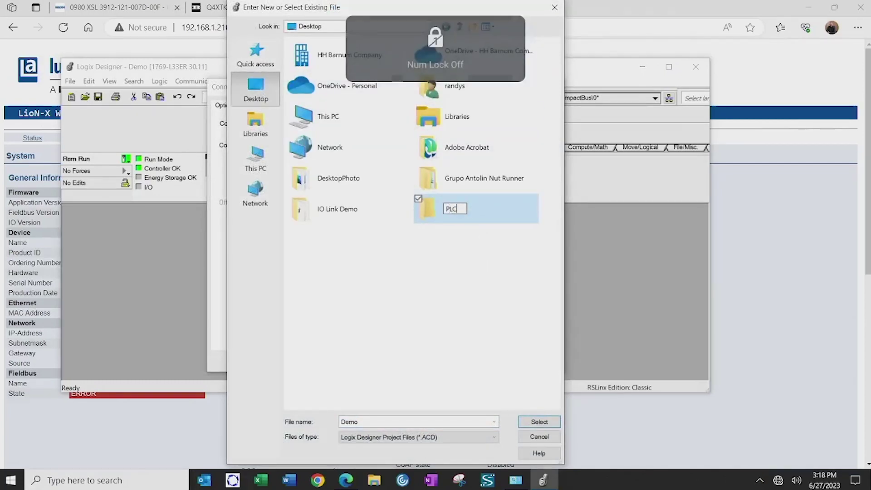
key(Return)
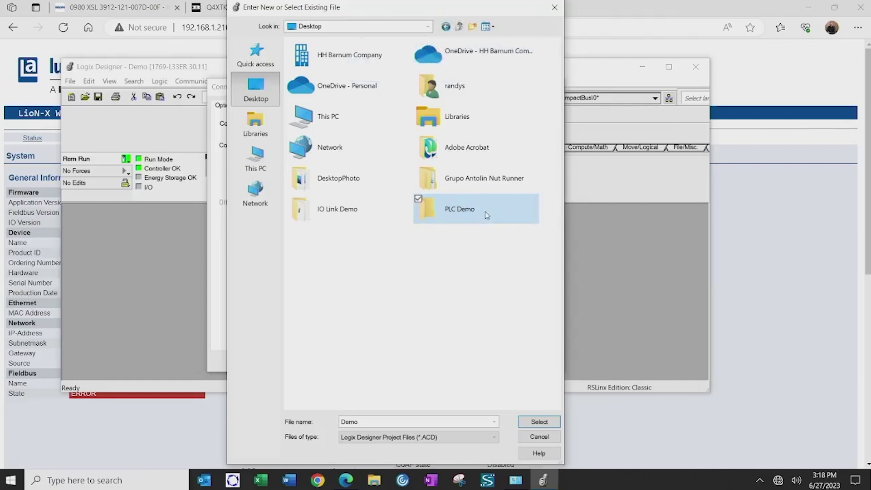
double_click(485, 214)
click(537, 420)
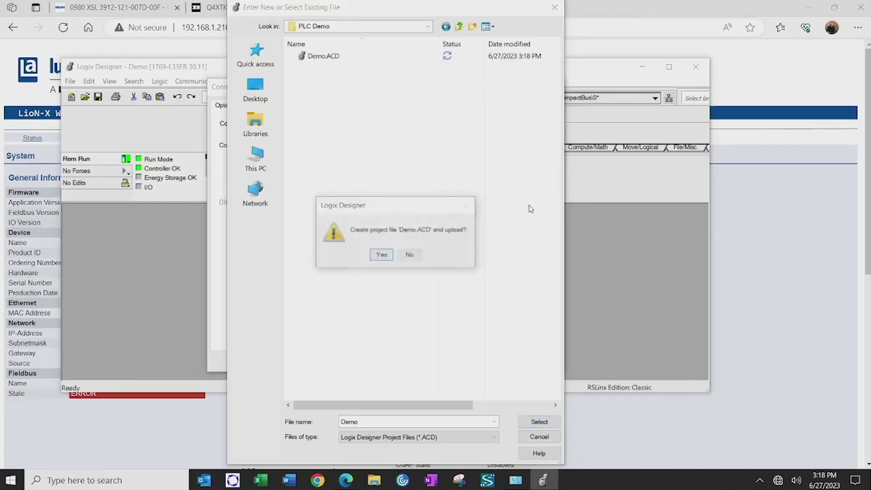
click(380, 252)
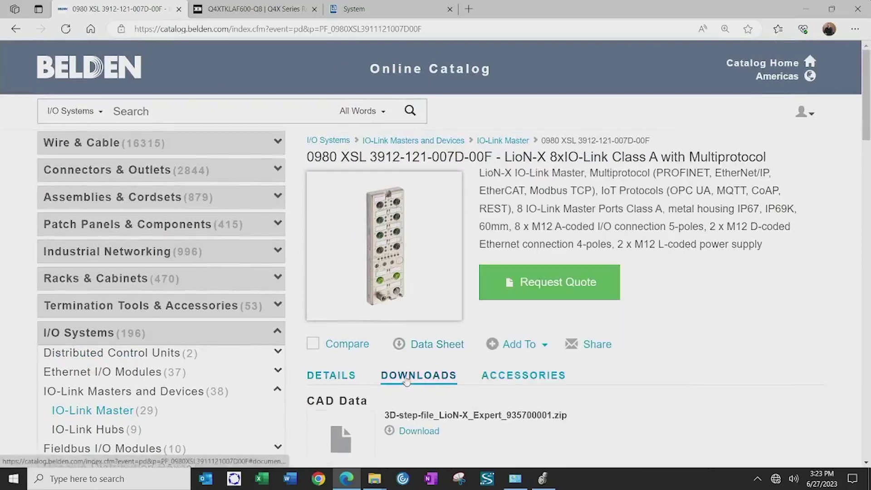
Scroll the LioN-X Downloads page to the device description files, then return to Logix Designer.
scroll(406, 380, down, 8)
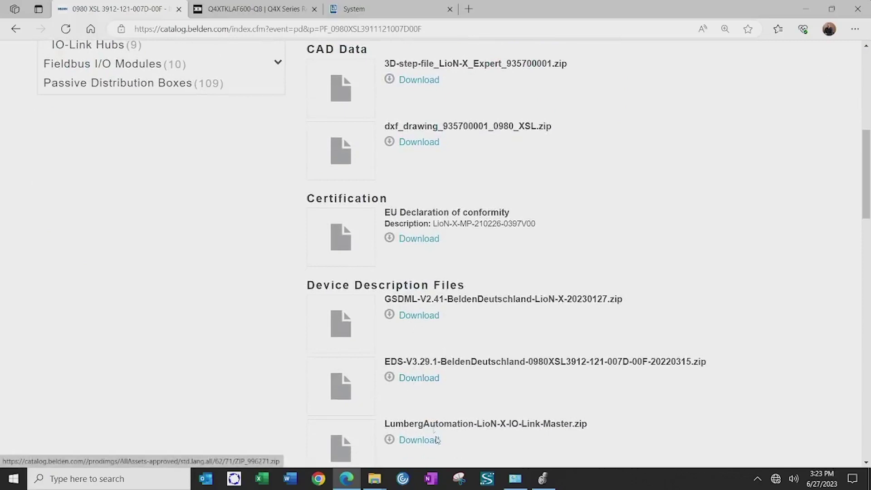
click(543, 478)
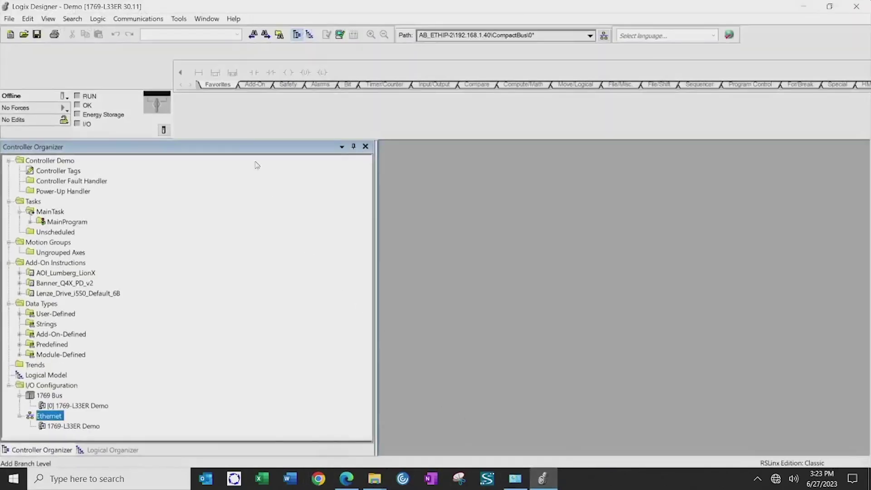
Launch the EDS Hardware Installation Tool from Tools and cancel it without registering anything.
click(178, 20)
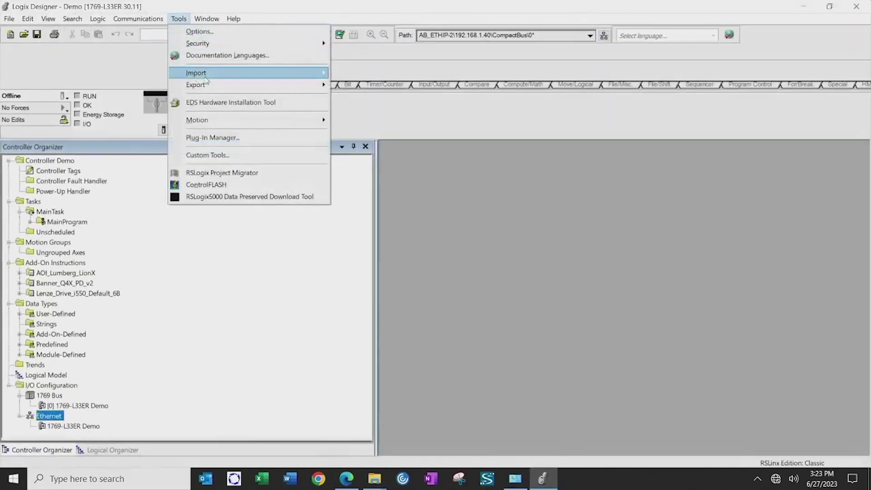
click(210, 105)
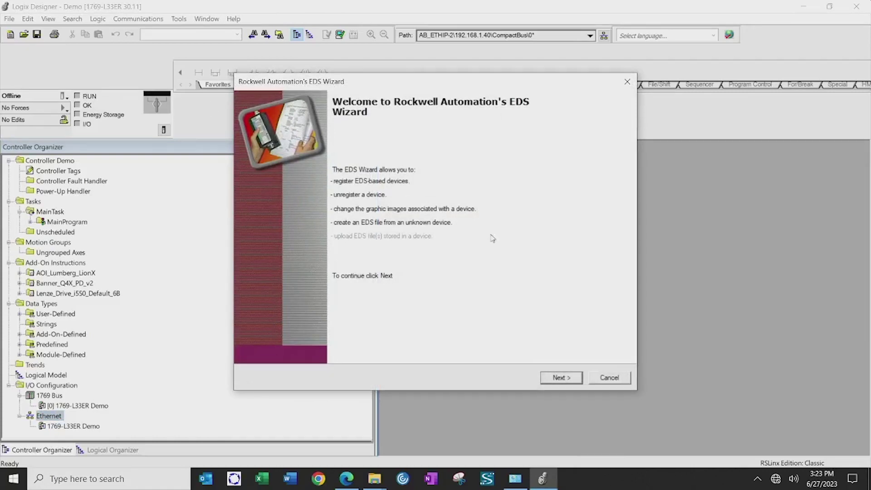
click(607, 378)
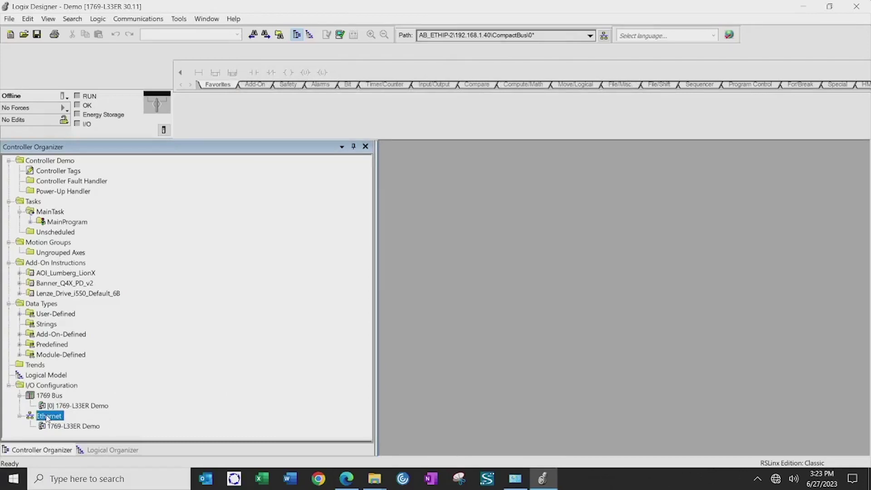
Add a Belden 935700-001 module named Lumberg_XSL210 at 192.168.1.210 under Ethernet.
right_click(47, 418)
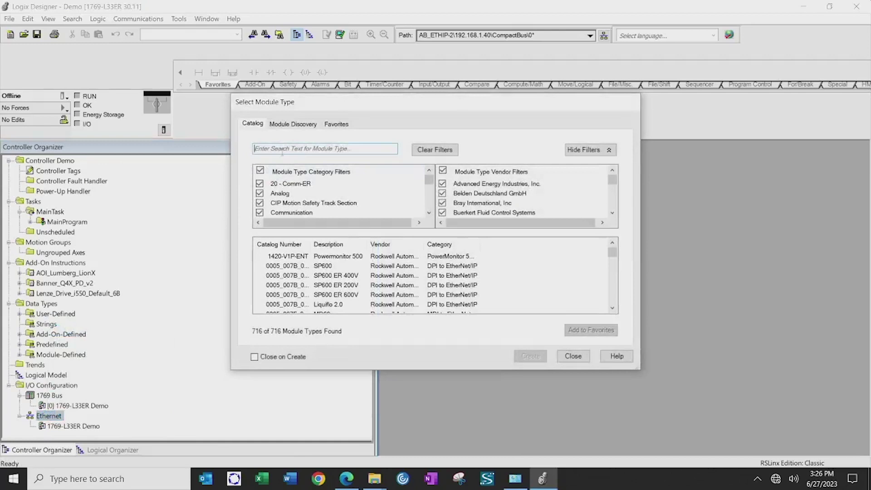
click(283, 149)
text(belden)
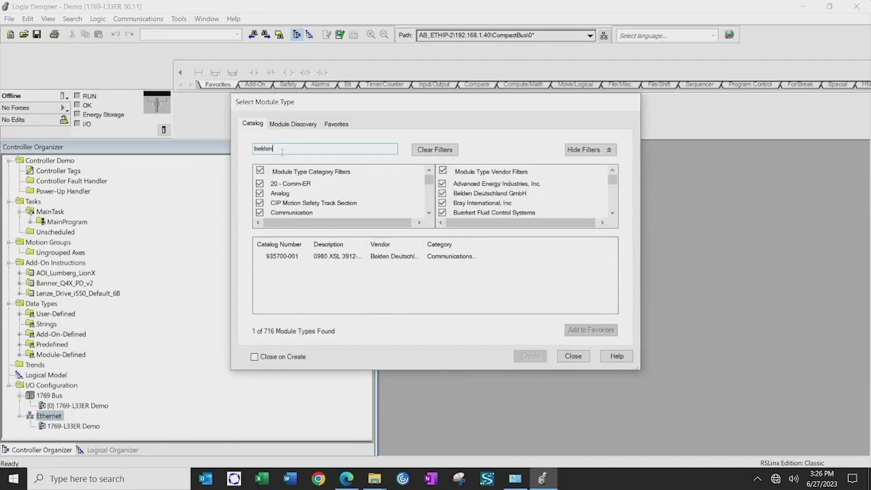
click(293, 256)
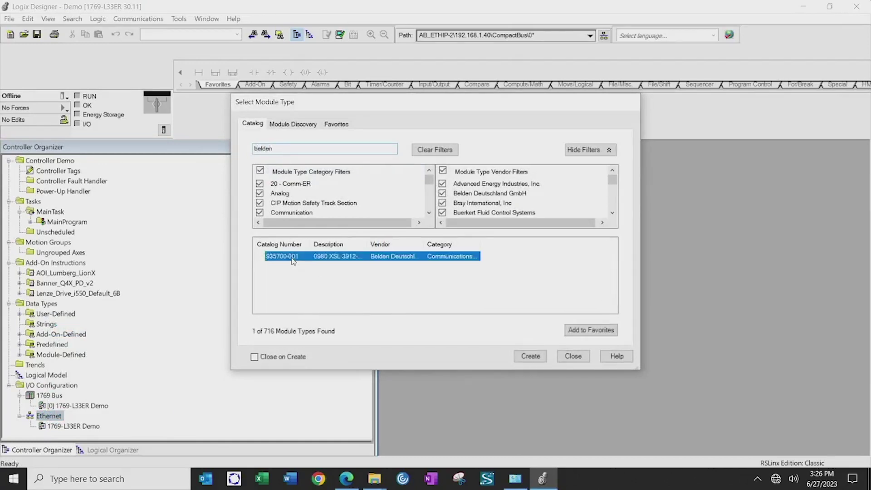
double_click(291, 257)
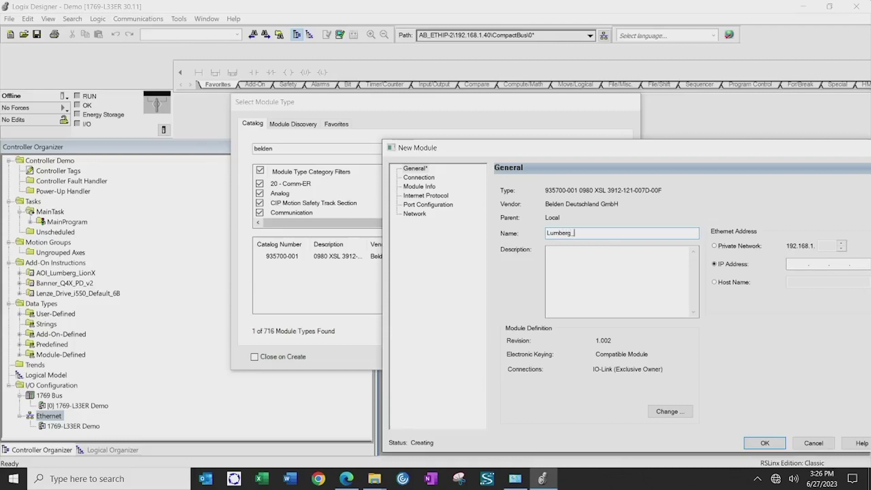
text(Lumberg_XSL210)
drag(666, 148, 499, 62)
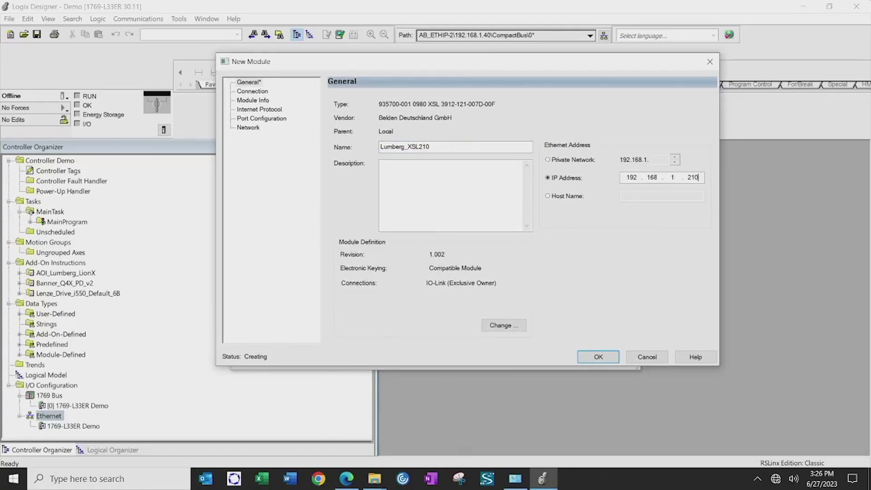
click(598, 357)
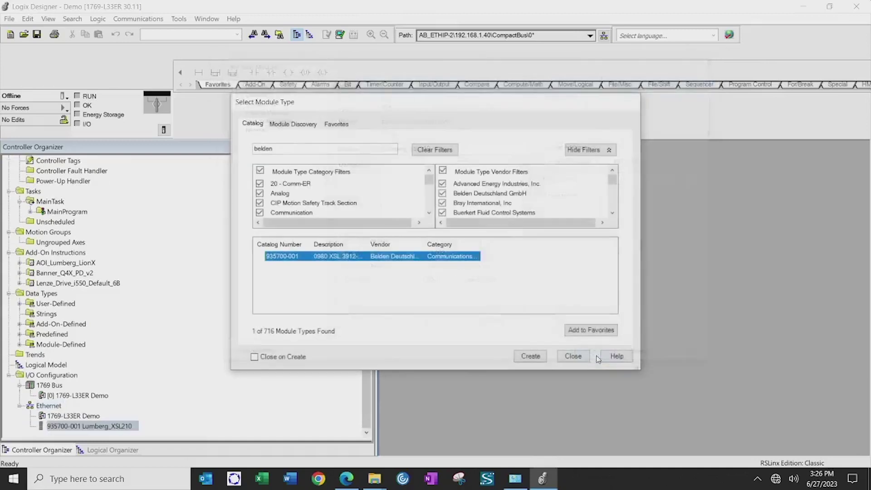
click(572, 356)
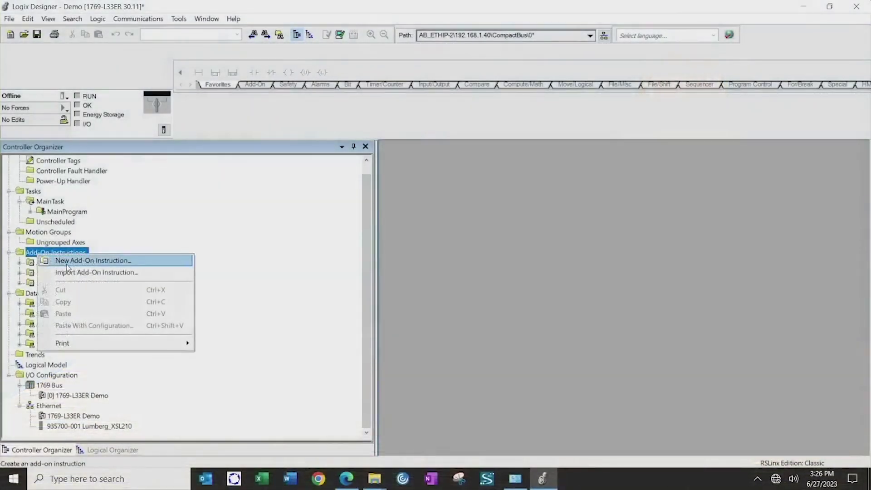
Import an Add-On Instruction, browsing F:\H H Barnum\Lumberg\Lumberg AOI\0980 XSL AOI & Sample Program.
click(65, 273)
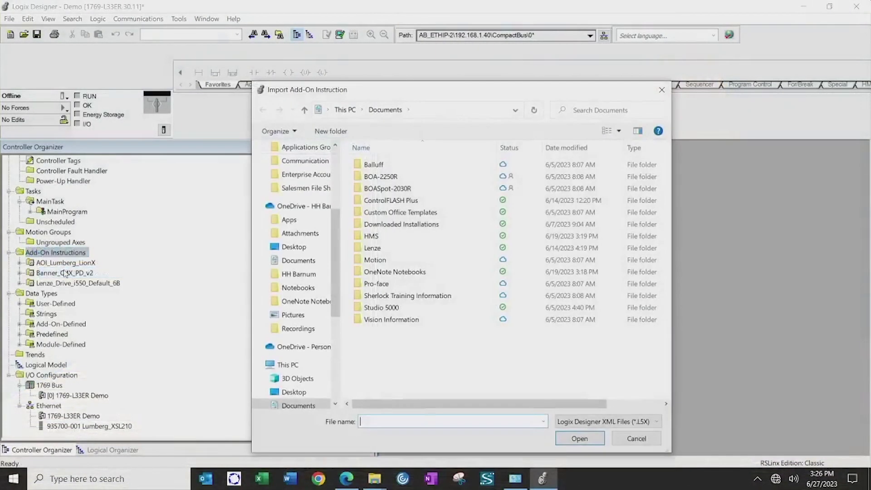
scroll(299, 295, down, 5)
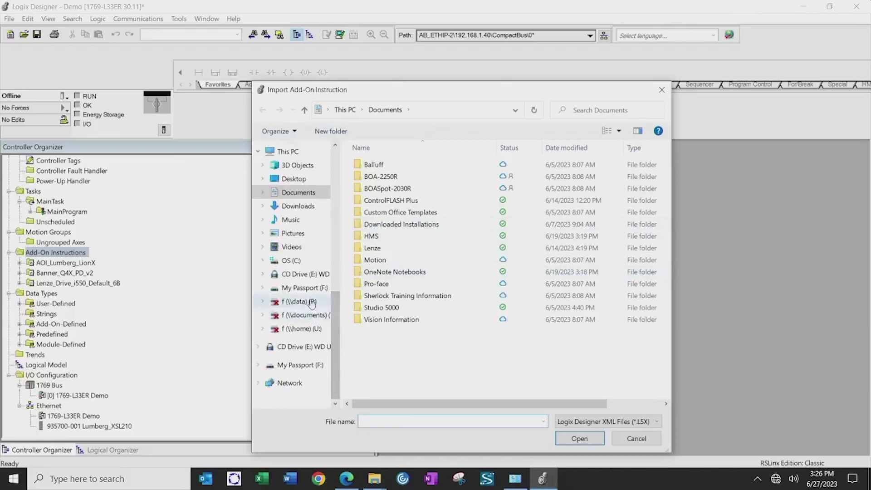
click(301, 287)
double_click(385, 188)
scroll(407, 334, down, 10)
double_click(407, 333)
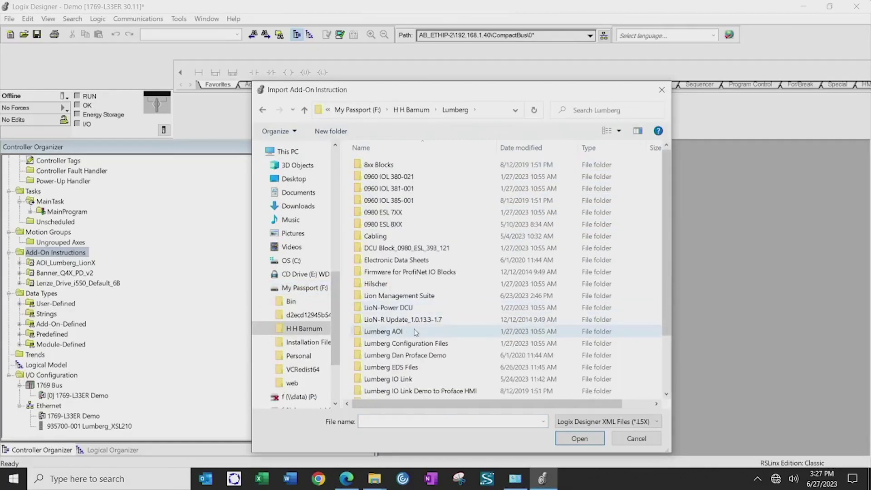
double_click(407, 333)
double_click(412, 225)
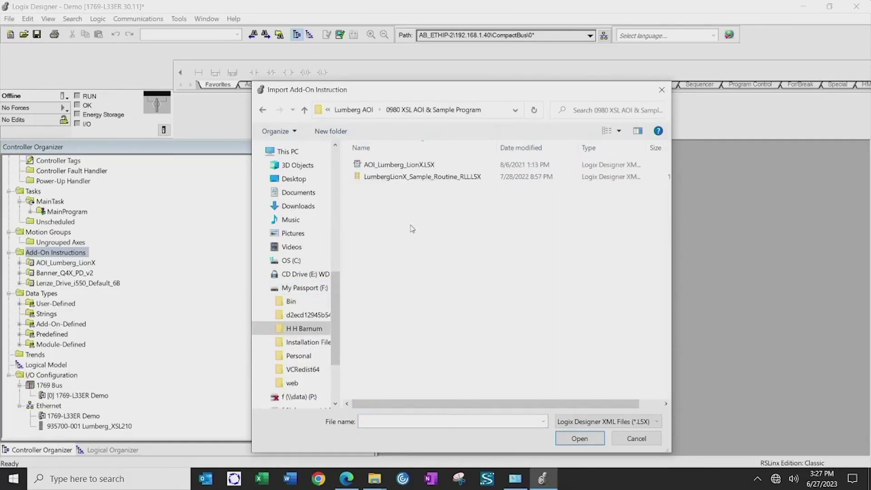
mouse_move(409, 168)
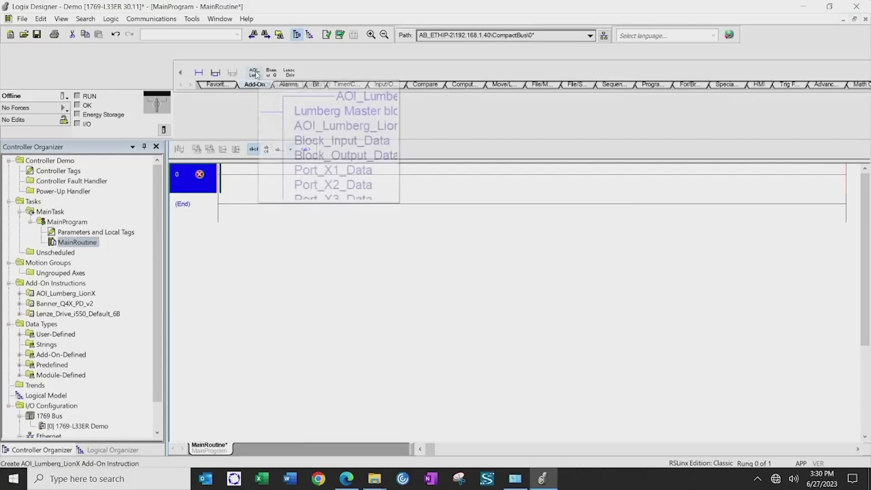
Place an AOI_Lumberg_LionX instruction on rung 0 with instance tag LumbergLionX.
mouse_move(254, 72)
mouse_down()
mouse_move(272, 188)
mouse_move(263, 180)
mouse_up()
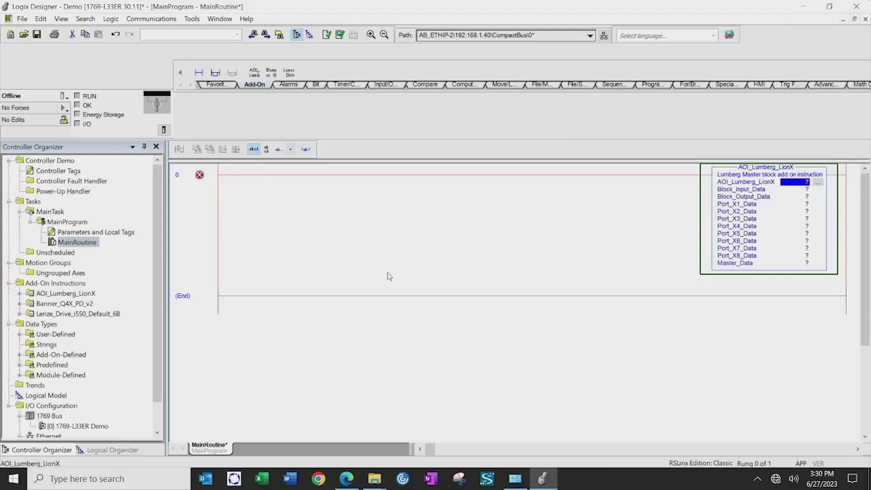
text(LumbergLionX)
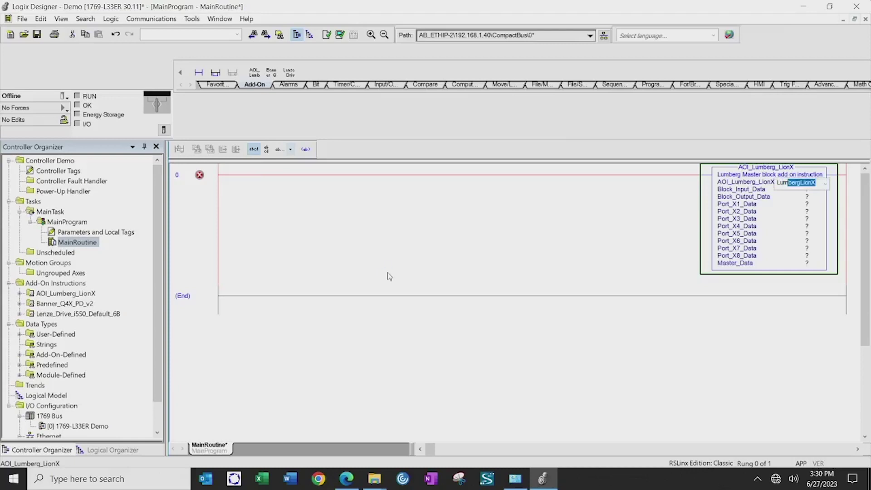
key(Return)
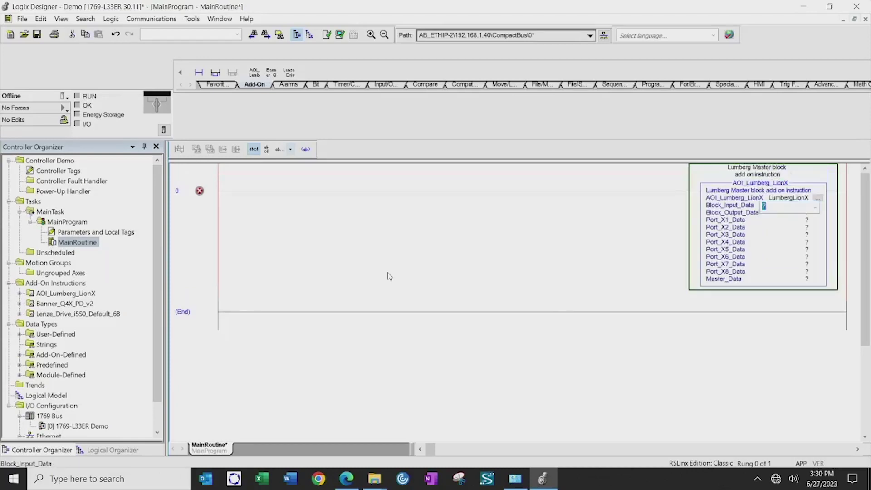
Set Block_Input_Data to Lumberg_XSL210:I.Data and Block_Output_Data to Lumberg_XSL210:O.Data.
click(815, 208)
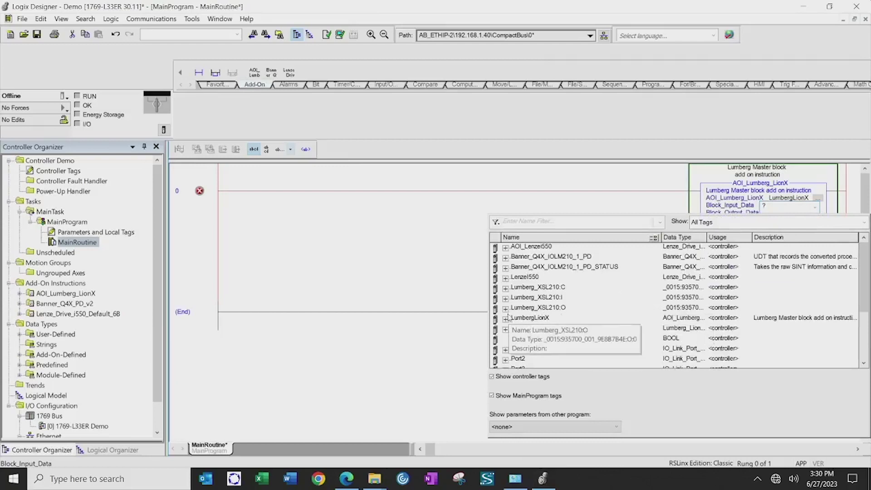
click(505, 297)
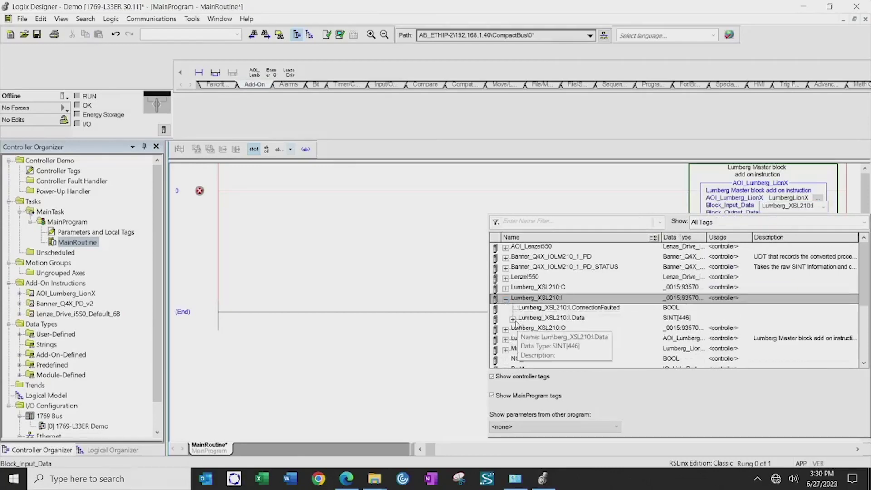
click(513, 318)
double_click(543, 320)
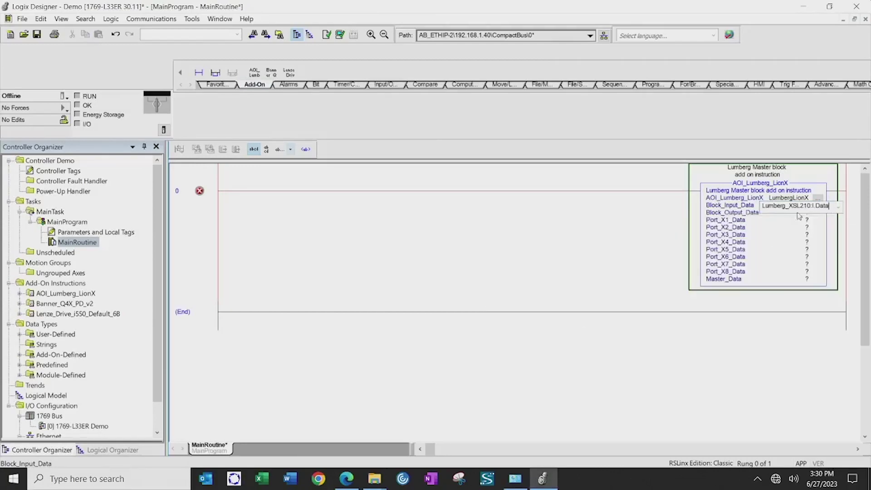
key(Return)
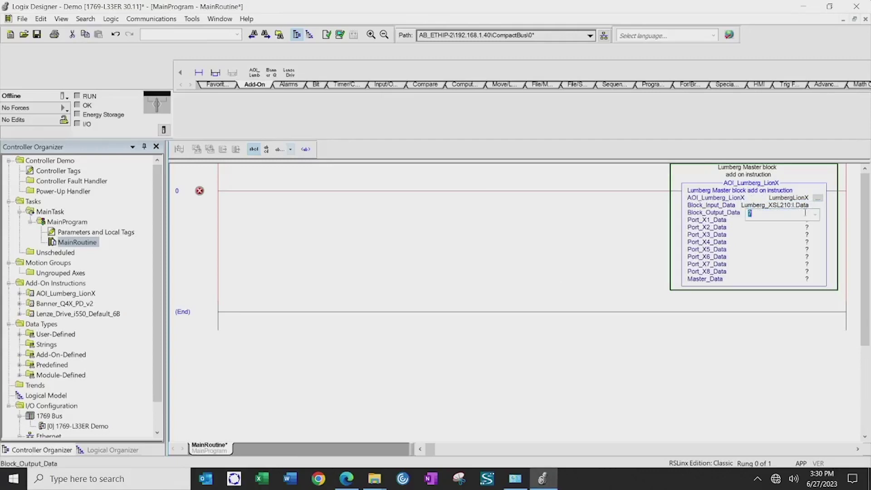
click(815, 215)
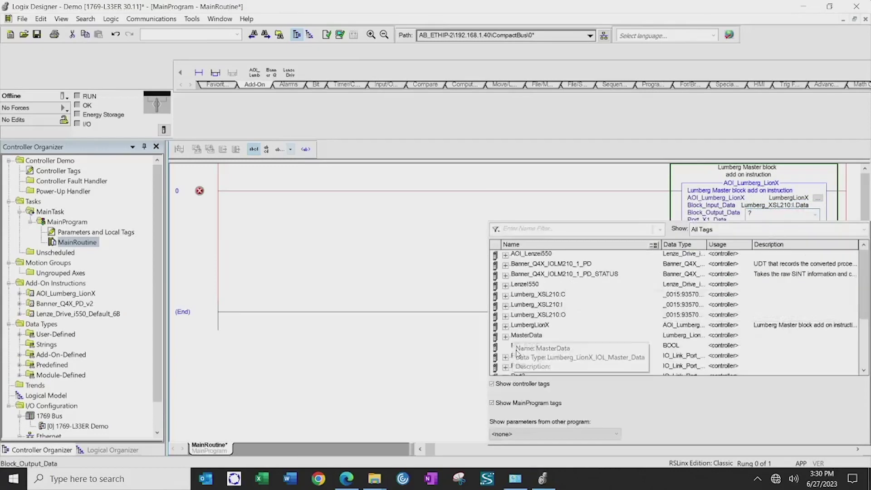
click(505, 315)
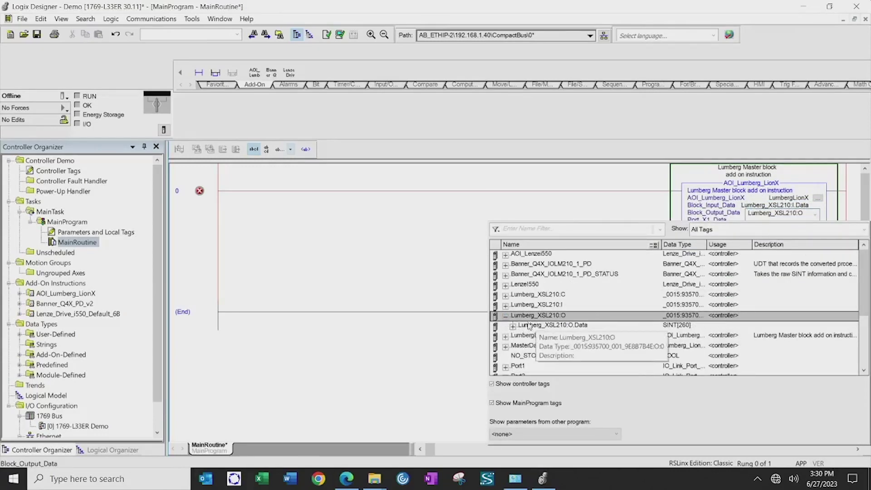
click(513, 326)
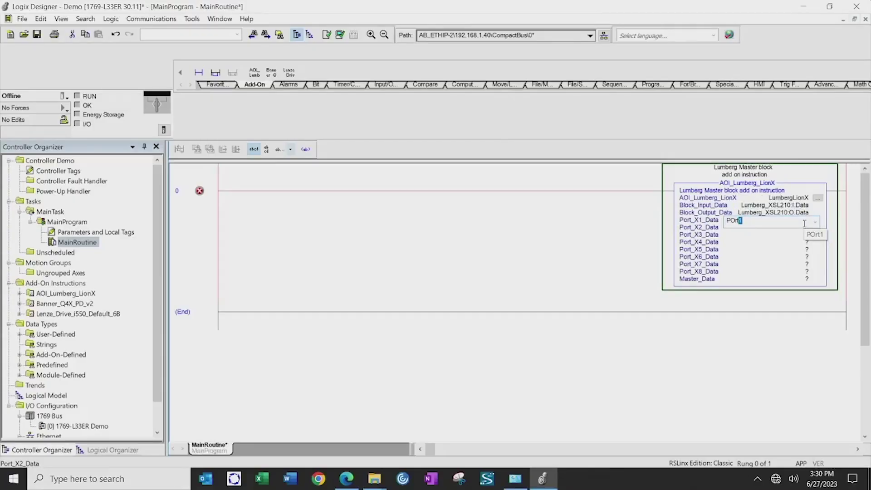
Enter Port1 through Port4 as the Port_X1_Data to Port_X4_Data operands.
key(Return)
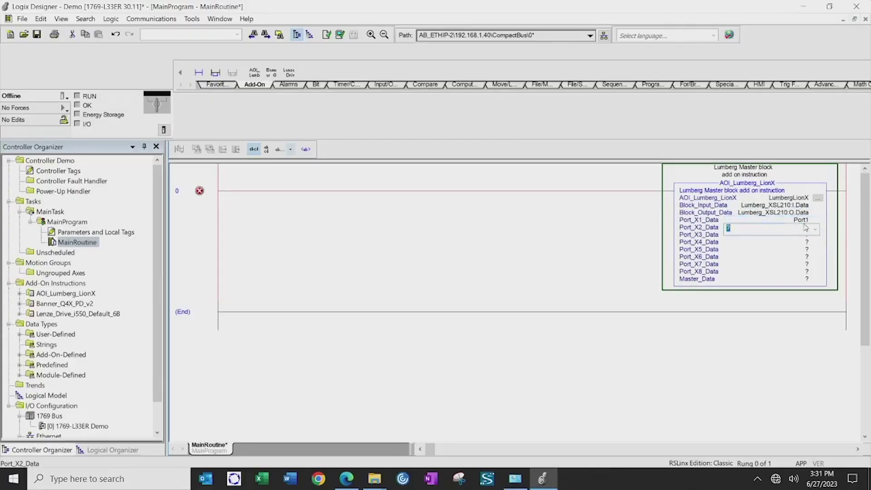
text(Port1)
key(Return)
text(Pot)
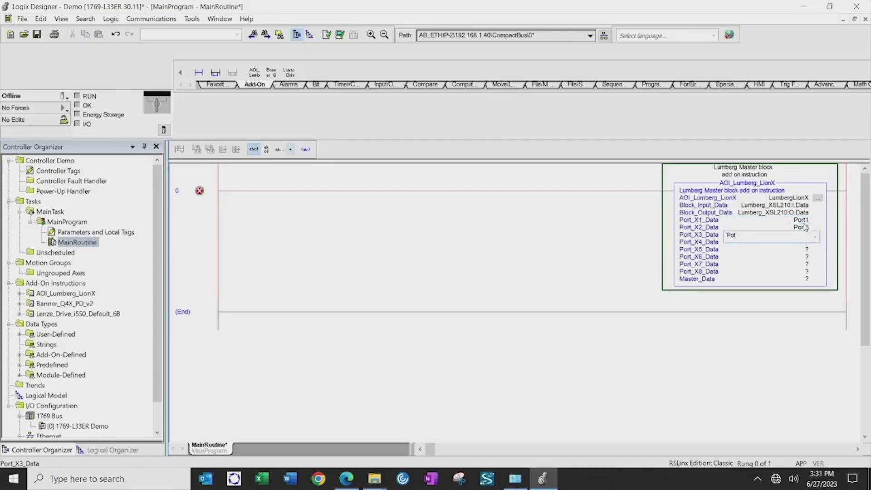
key(BackSpace)
text(rt)
key(Num_Lock)
text(3)
key(Return)
text(P)
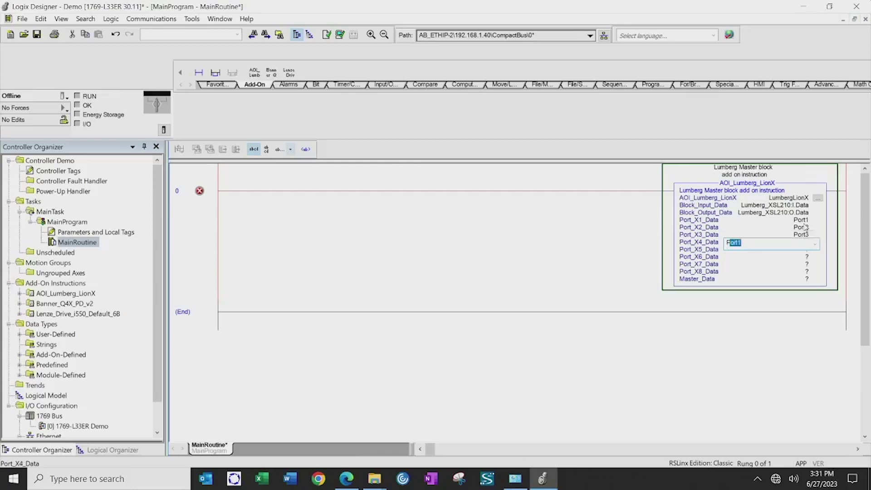
text(ort3)
key(Return)
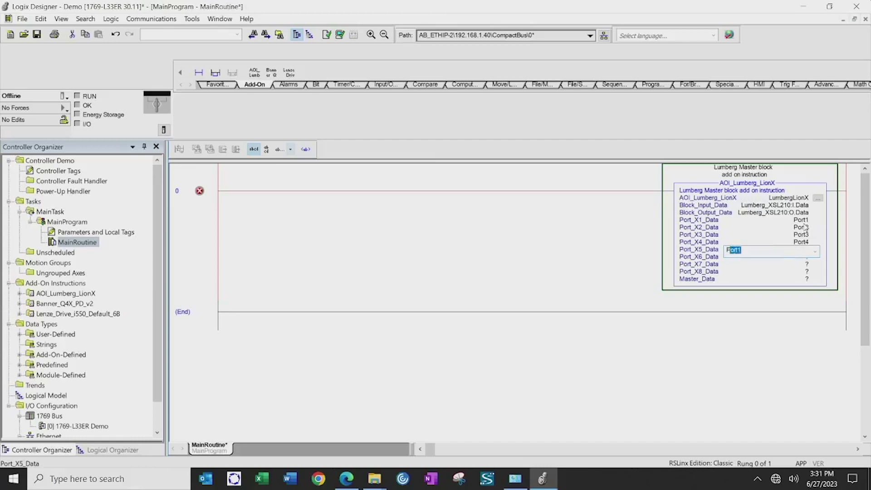
Enter Port5 through Port8 for Port_X5–X8_Data and MasterData for Master_Data.
text(Port5)
key(Return)
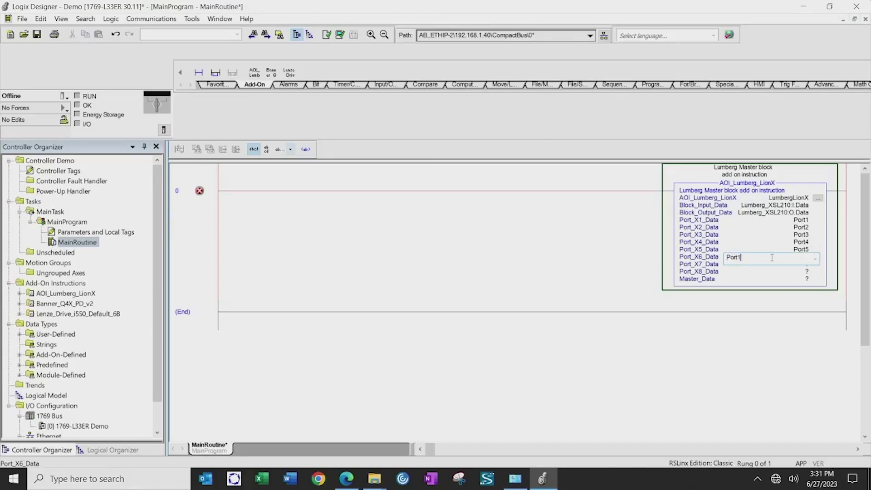
text(Port6)
key(Return)
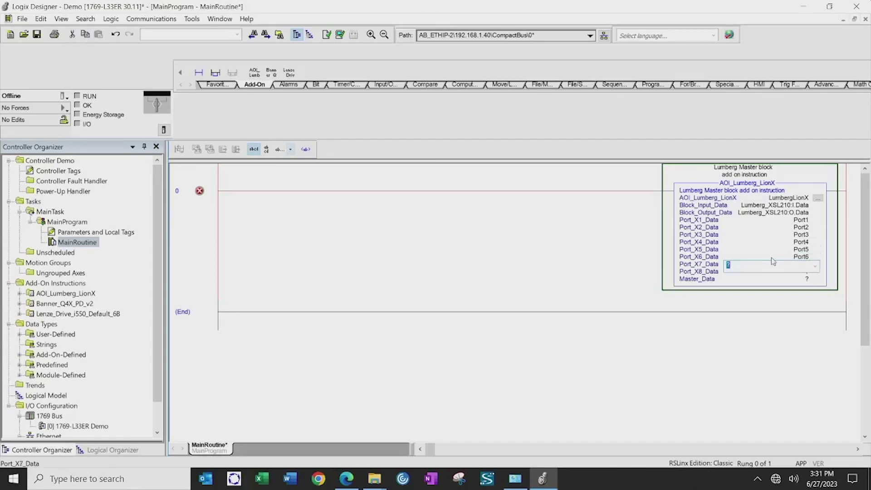
text(port7)
key(Return)
text(port)
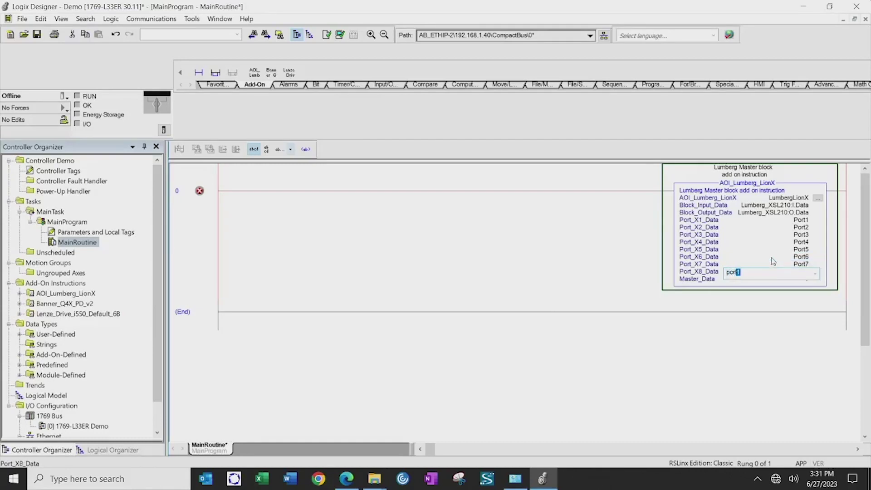
text(8)
key(Return)
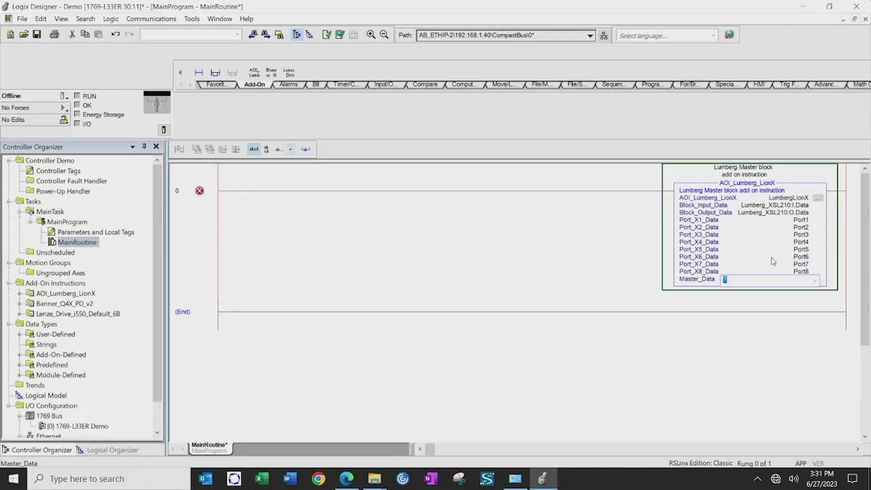
text(master)
key(Return)
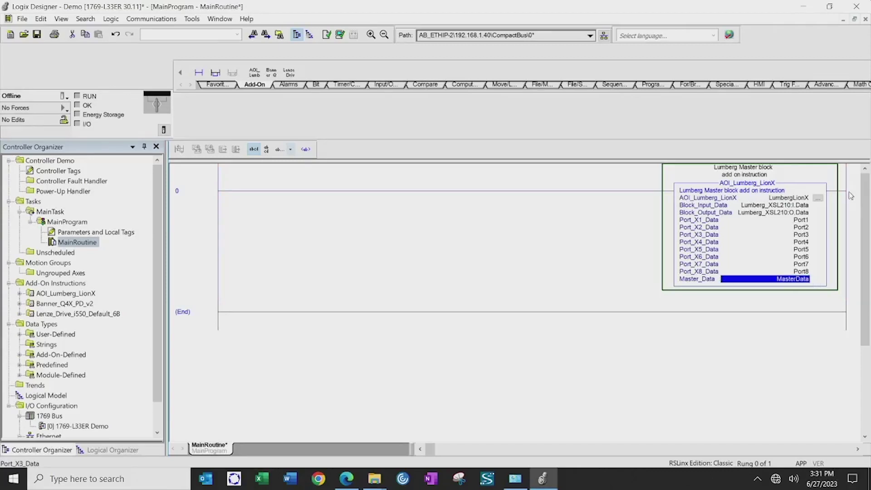
Review the MasterData tag's properties, then bring up the controller's Download option.
right_click(791, 279)
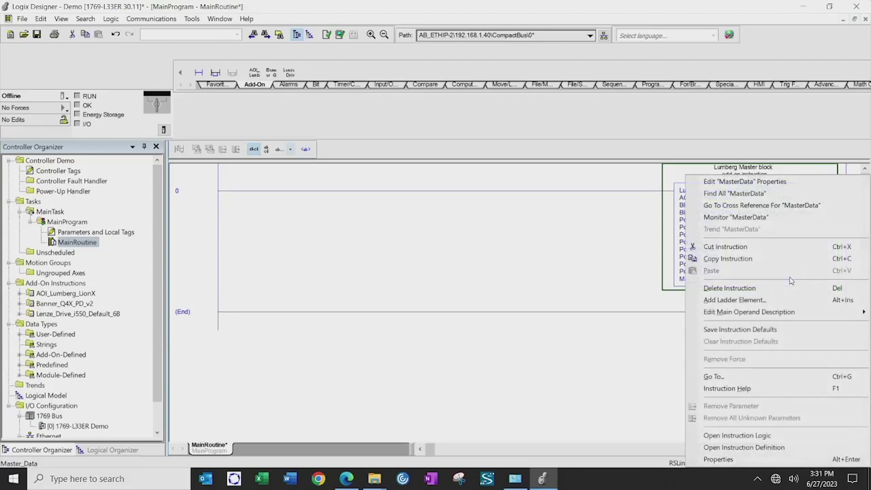
click(749, 181)
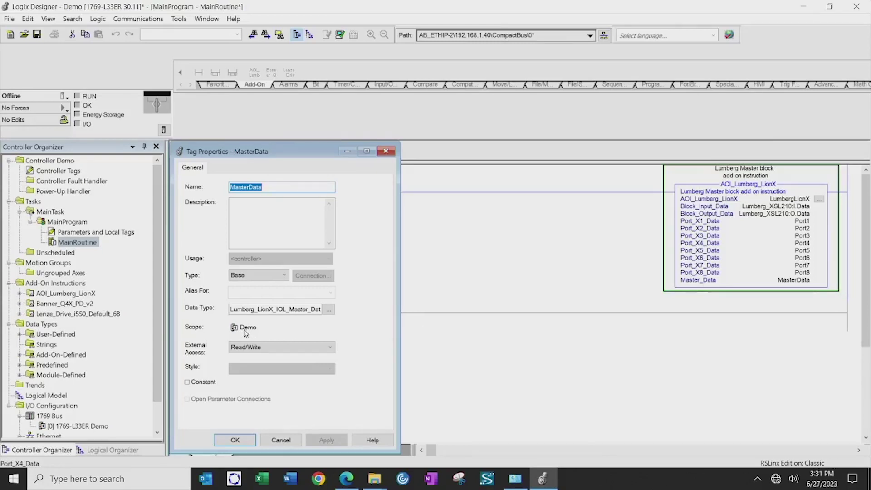
click(385, 152)
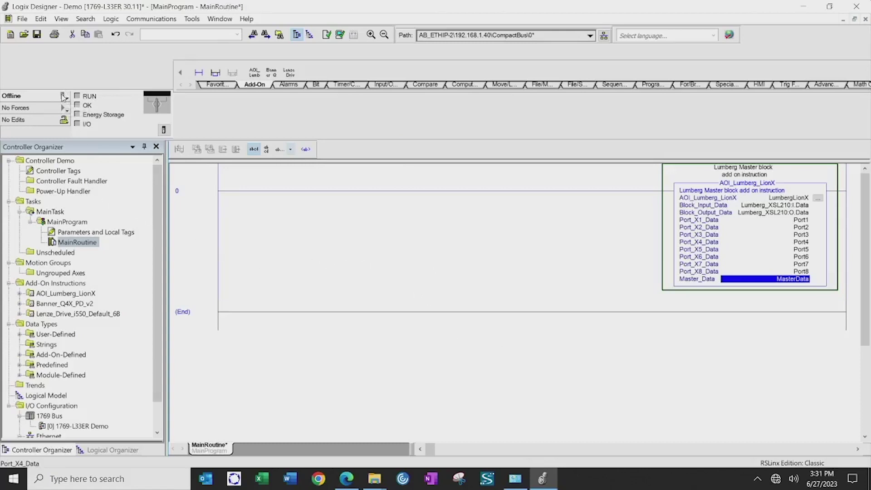
click(64, 97)
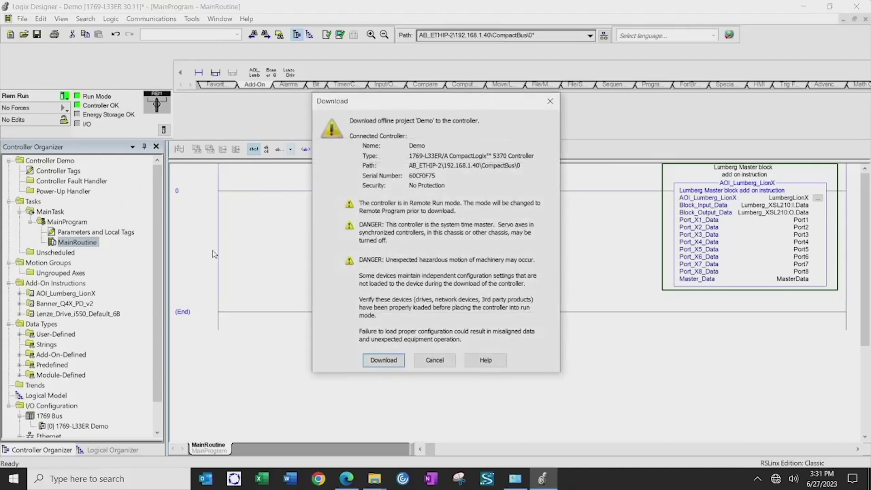
Download the Demo project to the 1769-L33ER controller and return it to Remote Run.
click(383, 359)
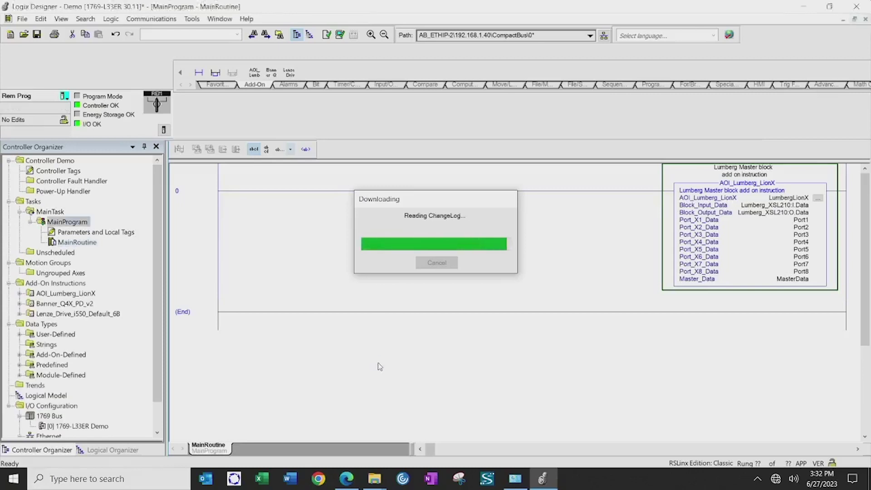
click(474, 266)
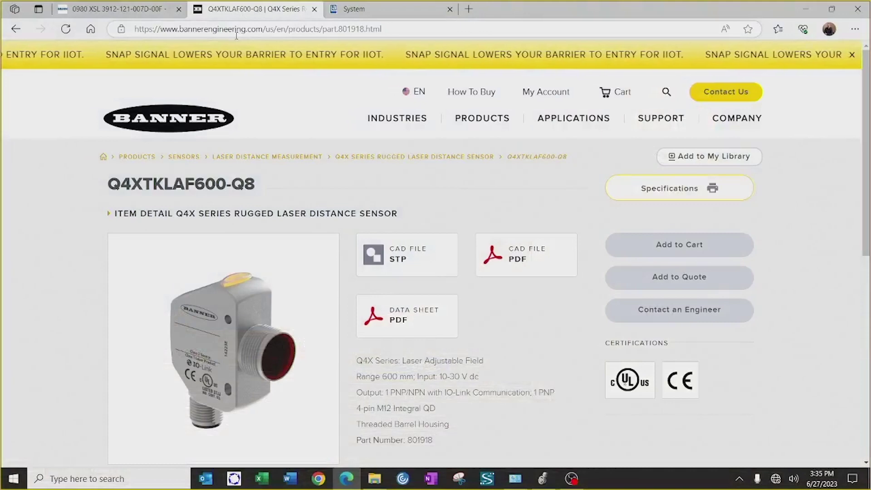
Expand the Q4XTKLAF600-Q8 page's Downloads list and scroll to the IODD and PLC AOI files.
scroll(279, 192, down, 5)
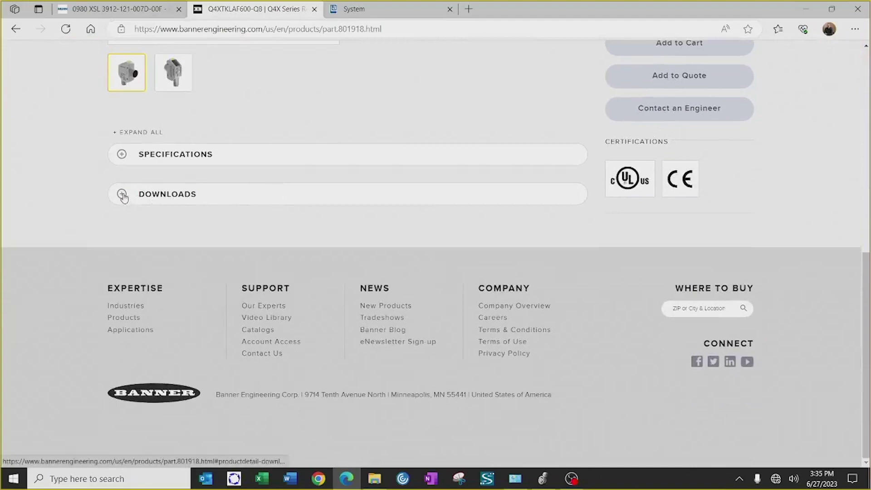
click(122, 195)
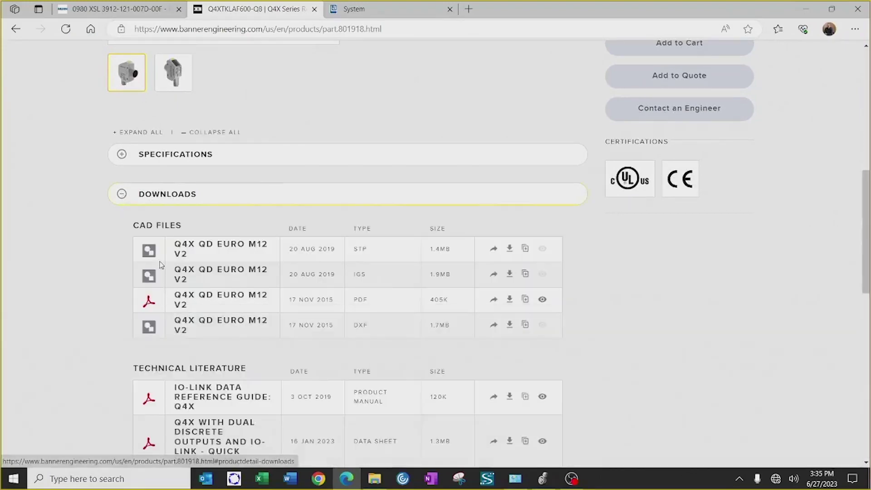
scroll(160, 265, down, 6)
scroll(160, 266, down, 3)
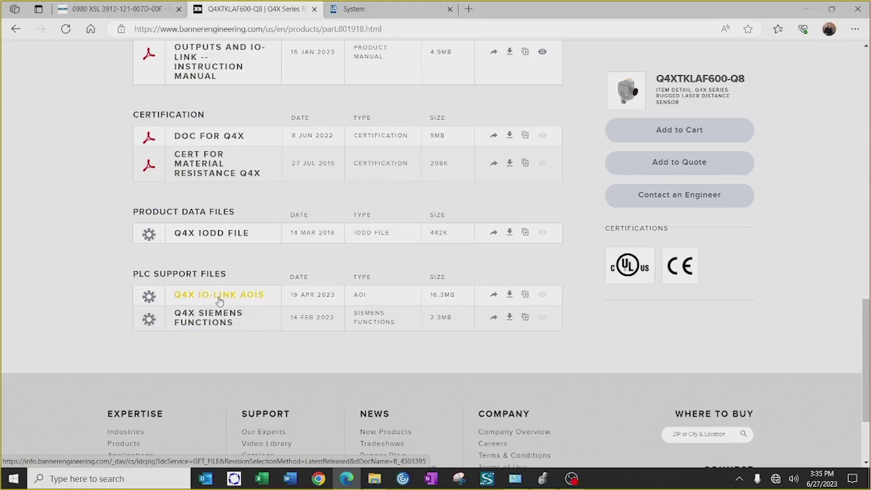
click(356, 10)
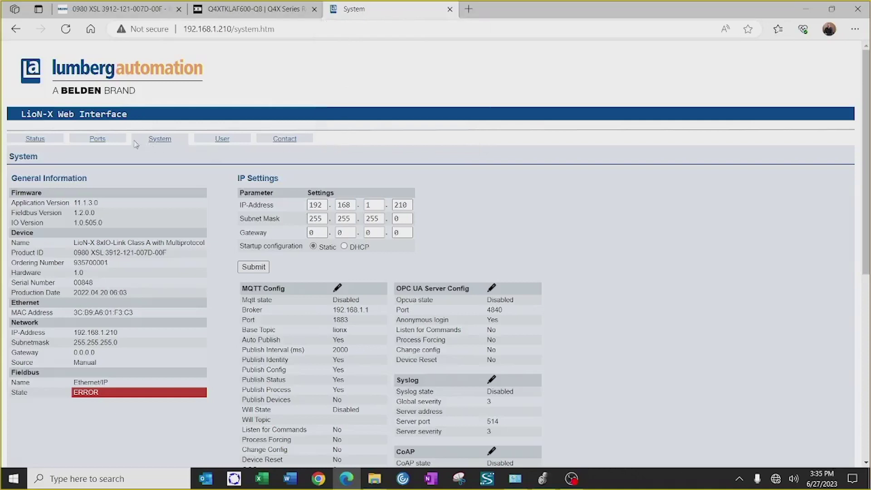
Show port X4's details on the LioN-X Ports page and open its IODD upload window.
click(99, 144)
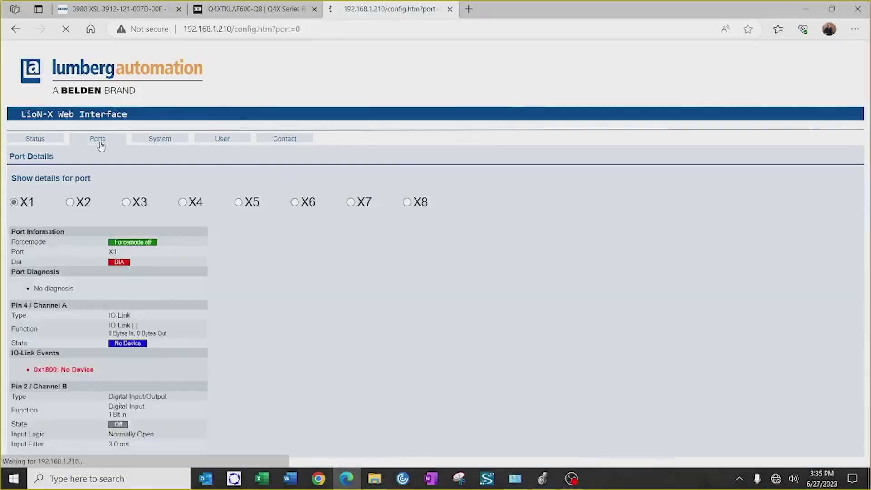
click(183, 203)
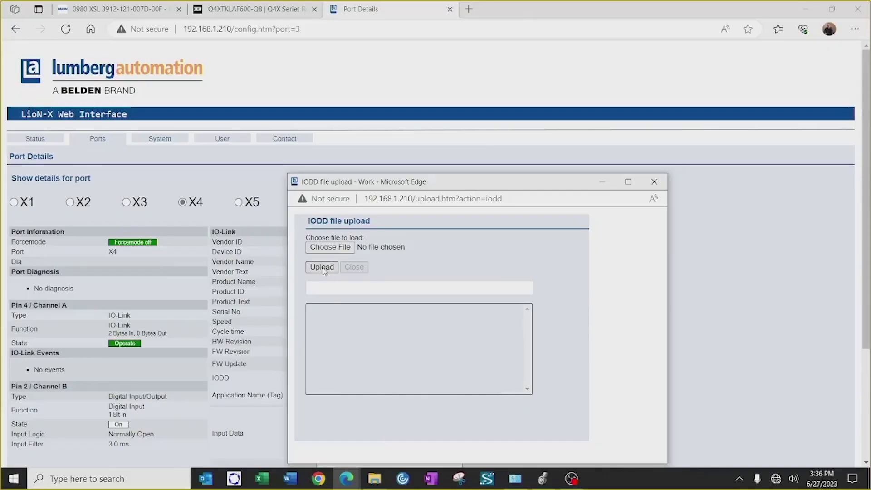
click(323, 268)
Browse the My Passport (F:) drive to the H H Barnum Banner folders for the IODD file.
click(336, 247)
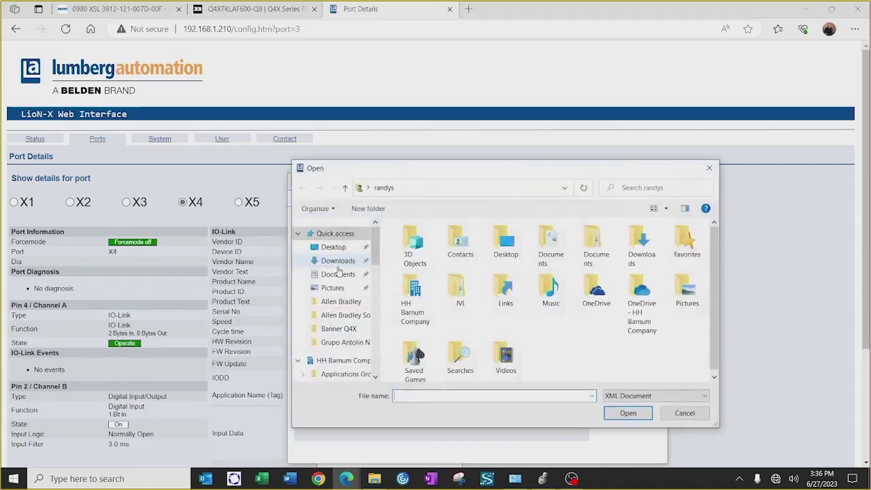
click(683, 413)
click(329, 253)
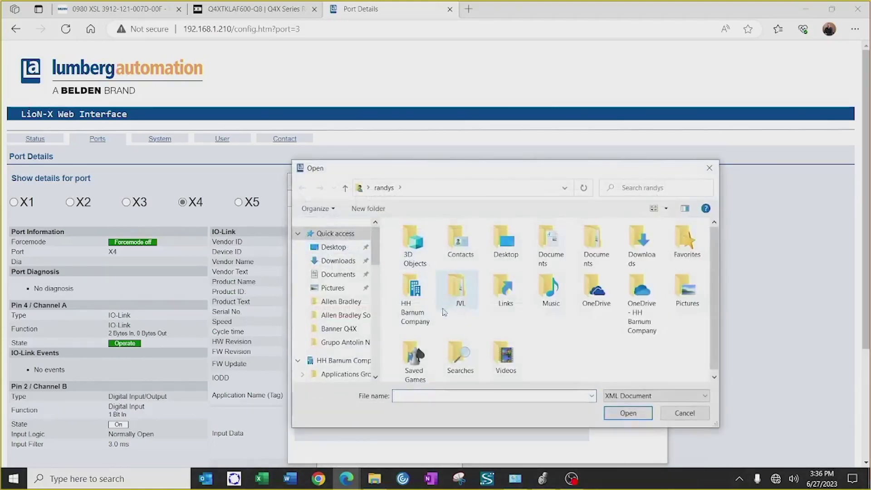
drag(375, 247, 375, 356)
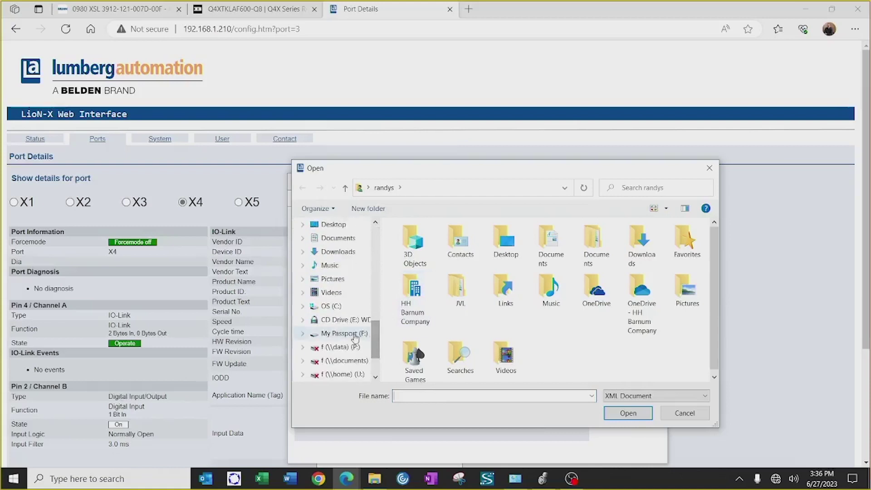
click(338, 334)
double_click(427, 268)
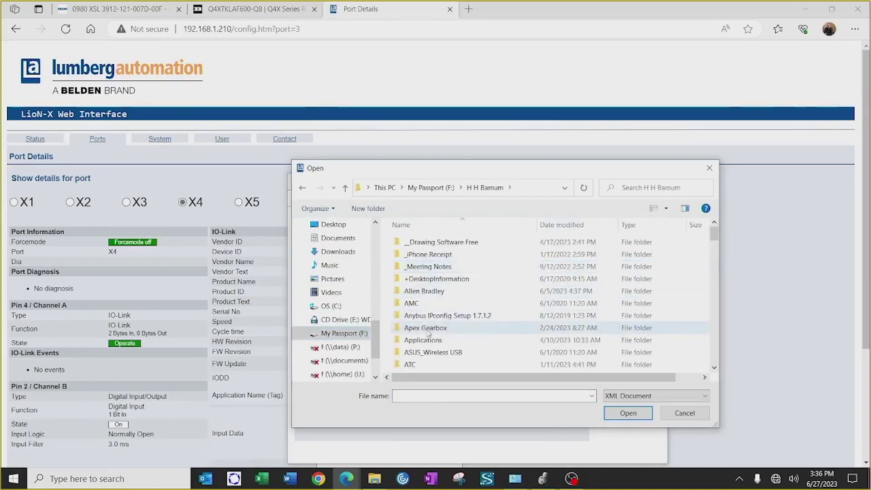
scroll(428, 333, down, 5)
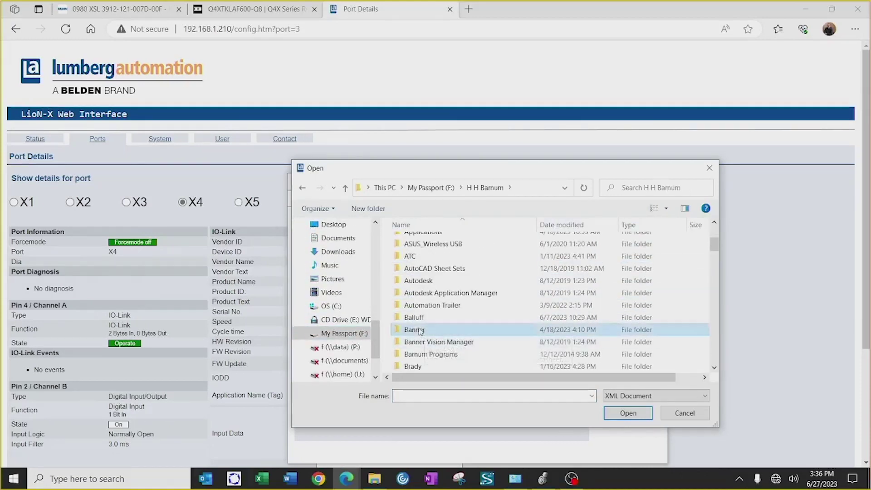
double_click(428, 330)
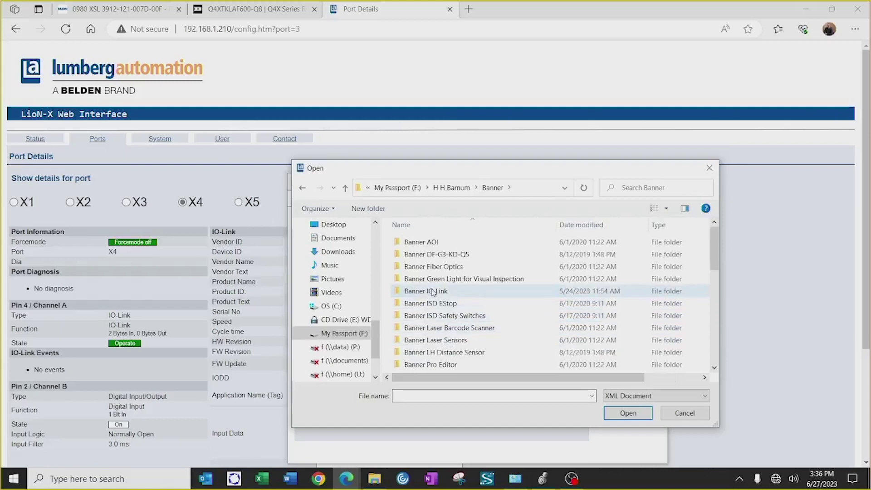
double_click(433, 245)
Upload Banner_Engineering-Q4X-600mm-20170222-IODD1.1 from the Banner Q4X IODD folder to the master.
click(303, 187)
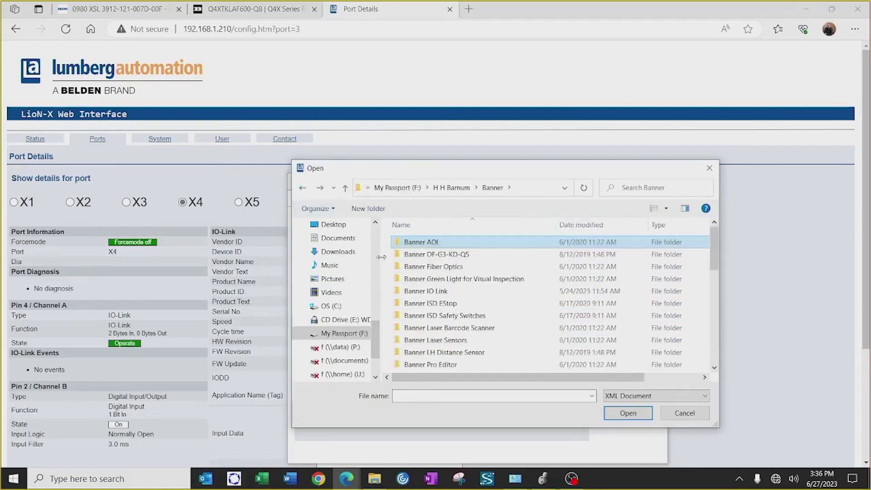
scroll(425, 318, down, 1)
scroll(425, 317, down, 1)
double_click(425, 317)
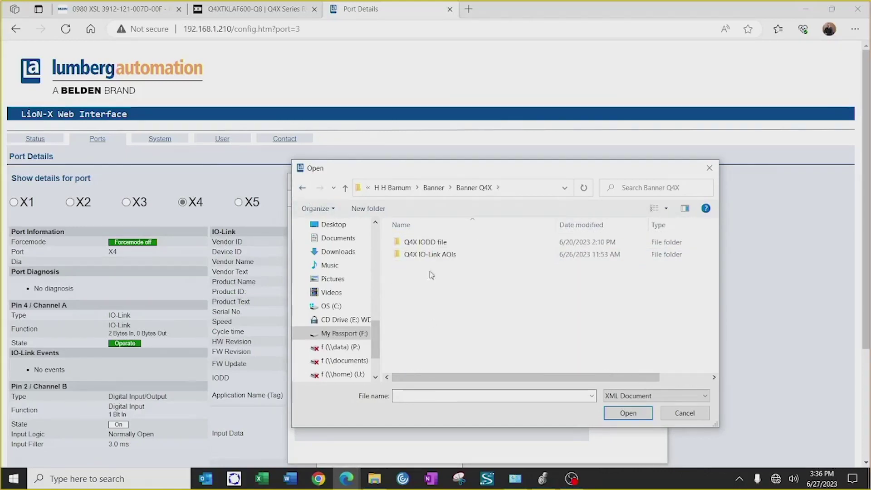
double_click(422, 244)
double_click(423, 244)
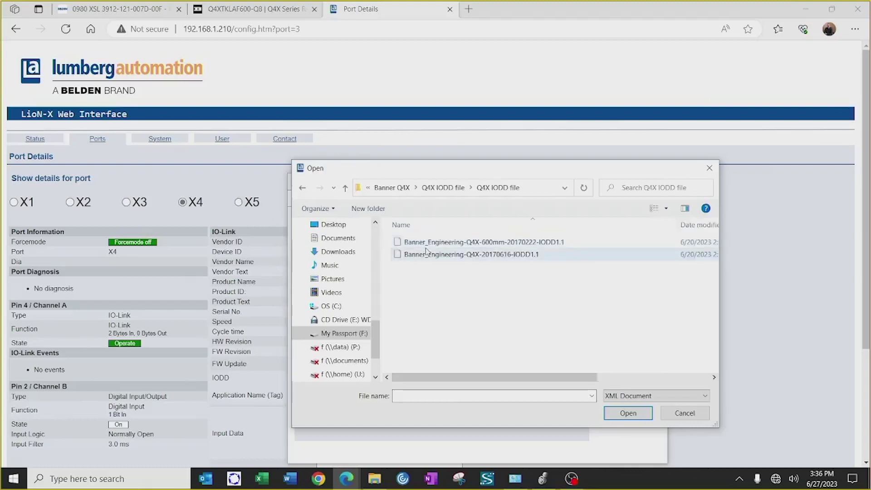
click(452, 245)
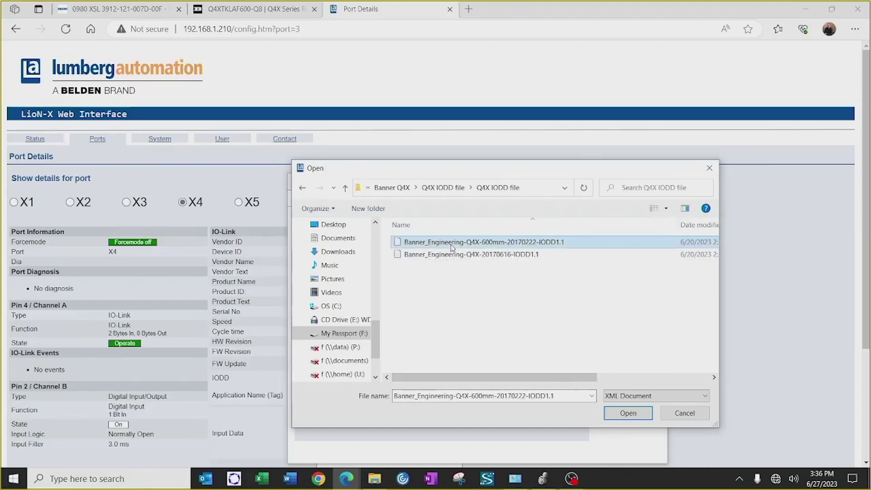
click(628, 413)
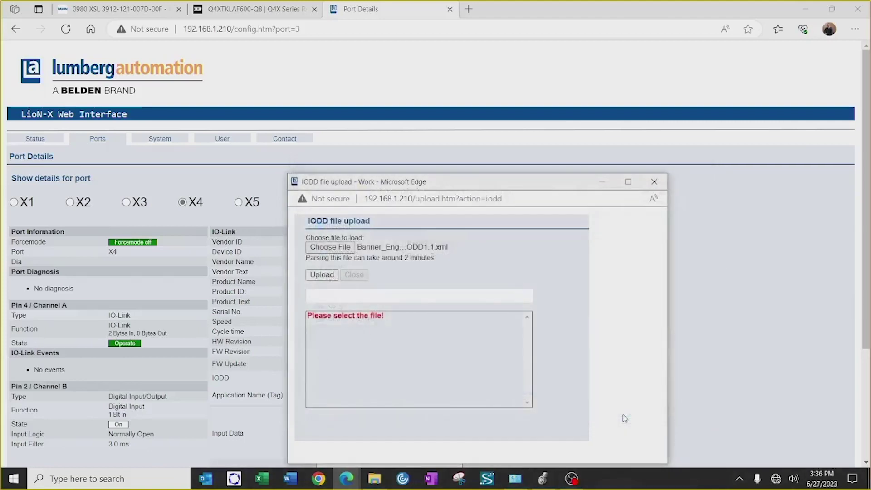
click(321, 275)
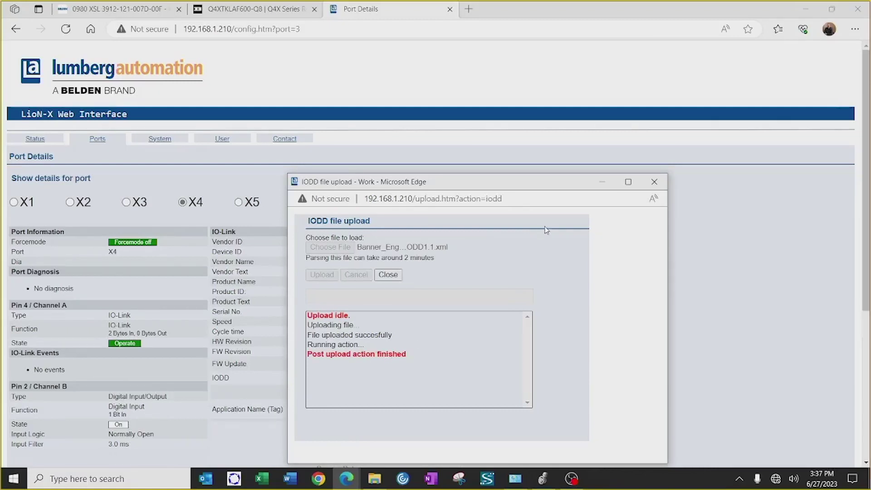
click(655, 182)
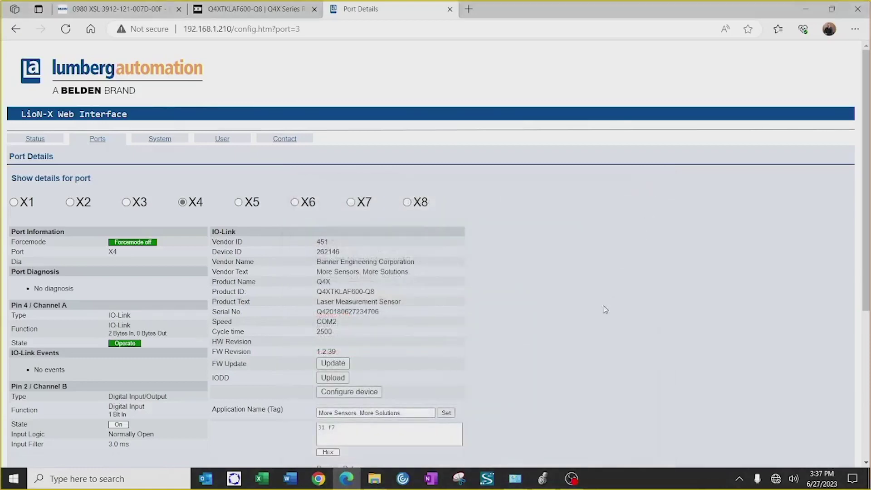
scroll(602, 310, down, 3)
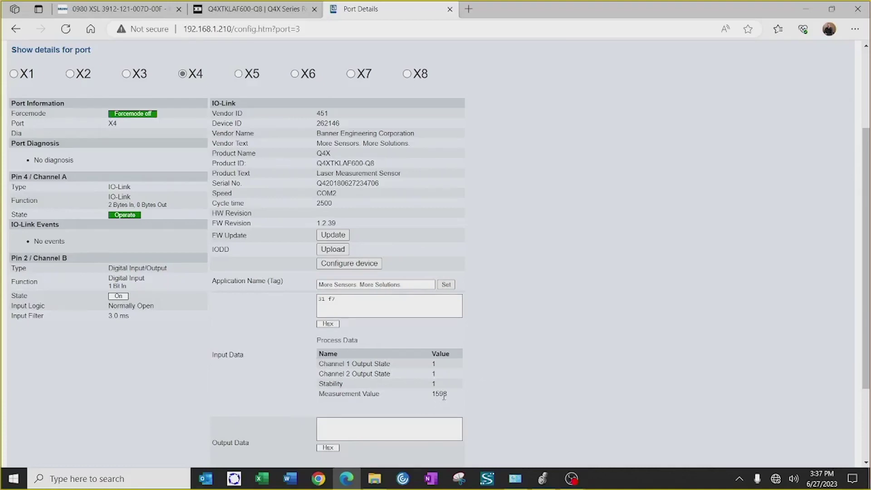
click(340, 264)
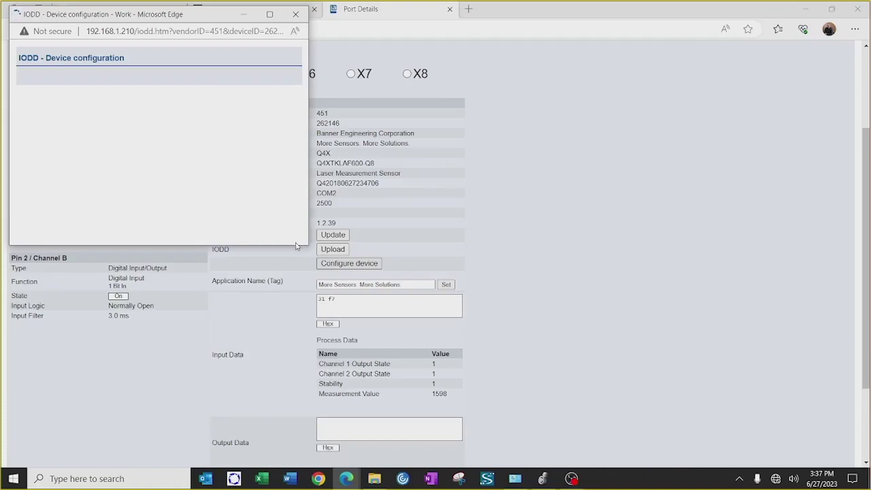
Maximize the Q4X device configuration window and scroll through its parameters.
key(super+Up)
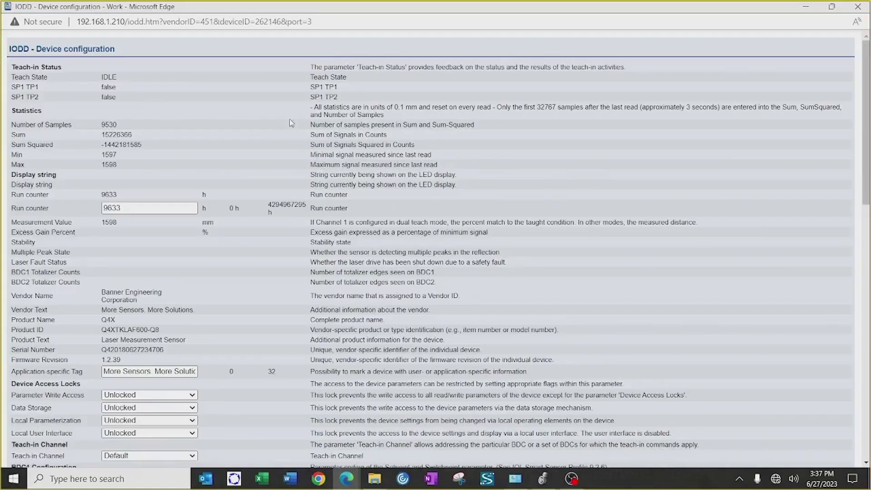
scroll(217, 159, down, 4)
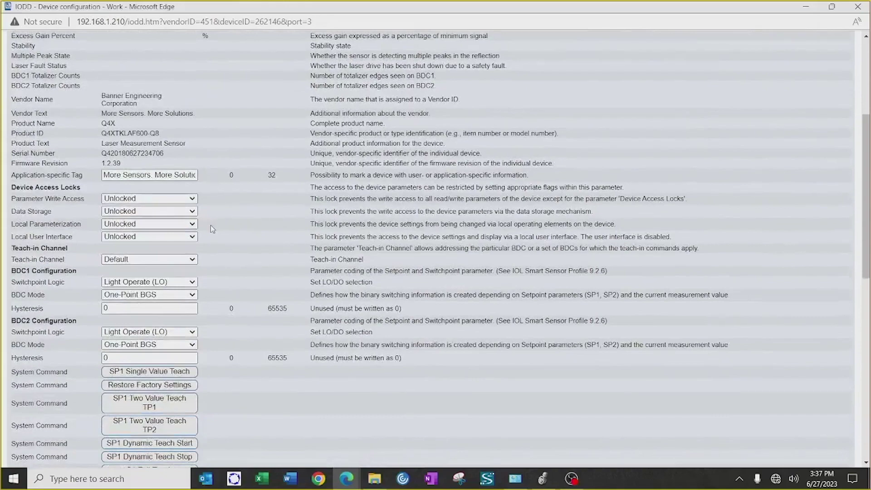
scroll(211, 225, down, 7)
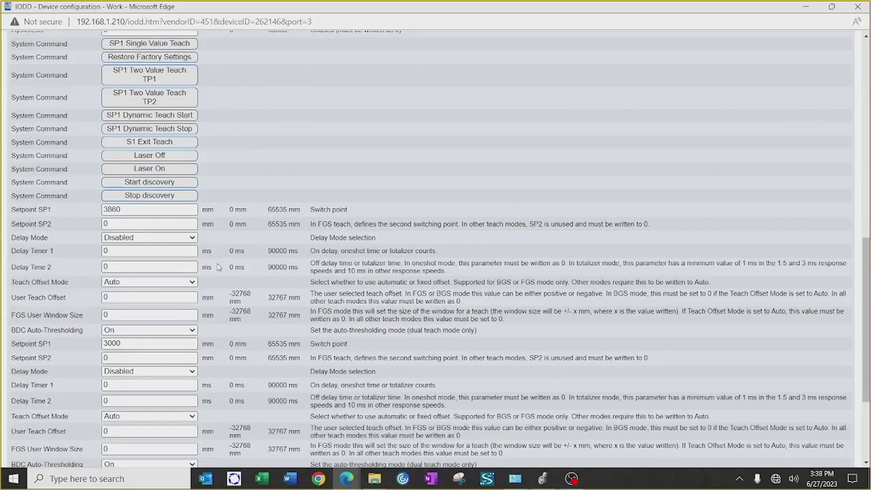
scroll(266, 169, up, 8)
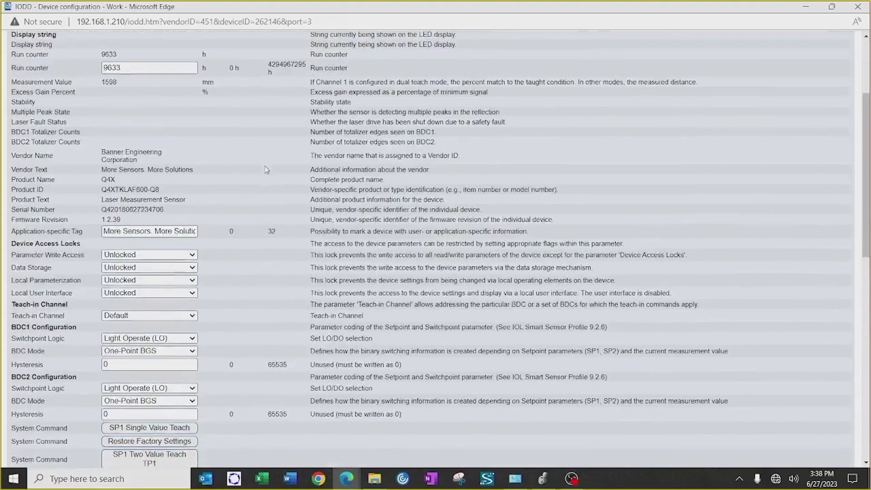
scroll(266, 169, up, 3)
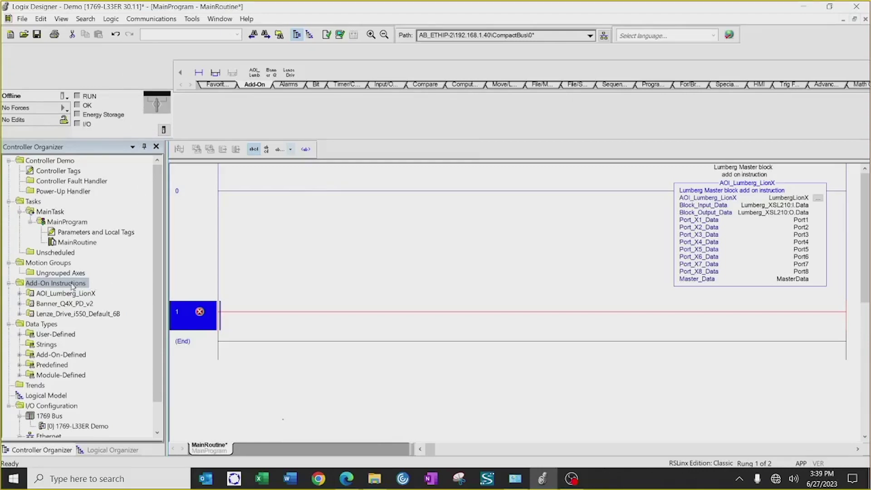
Start an Add-On Instruction import from the Add-On Instructions folder, then cancel it.
right_click(58, 284)
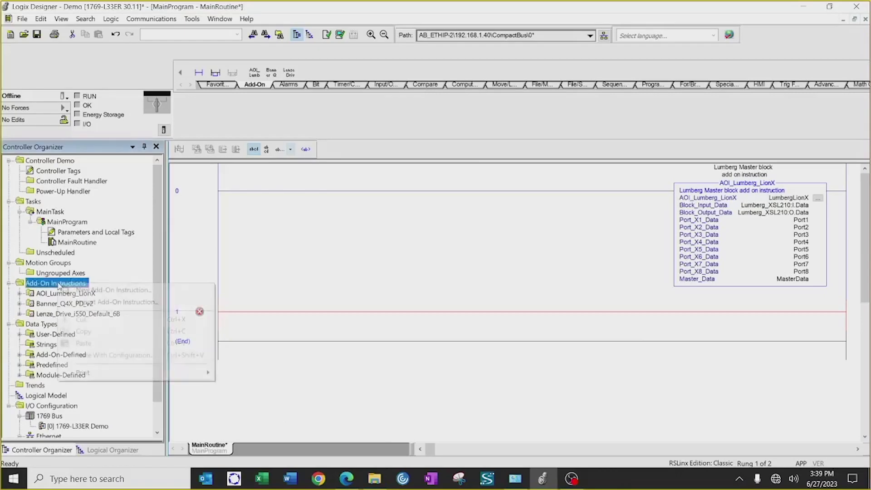
click(88, 307)
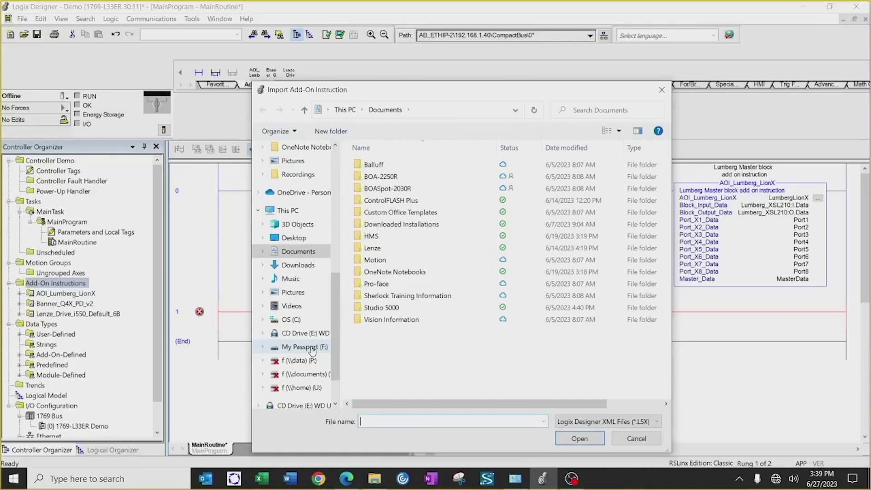
click(635, 438)
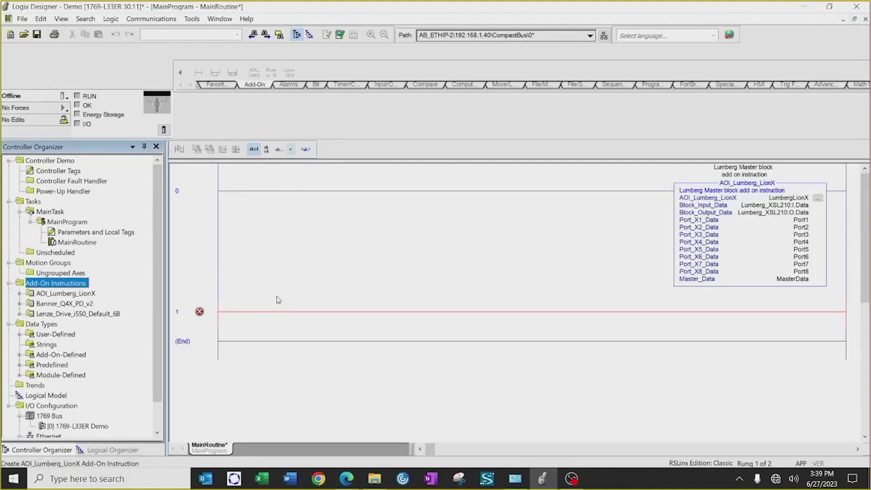
Place a Banner_Q4X_PD_v2 block on rung 1 tagged Banner_Q4X_IOLM210_1_PD_STATUS.
click(260, 315)
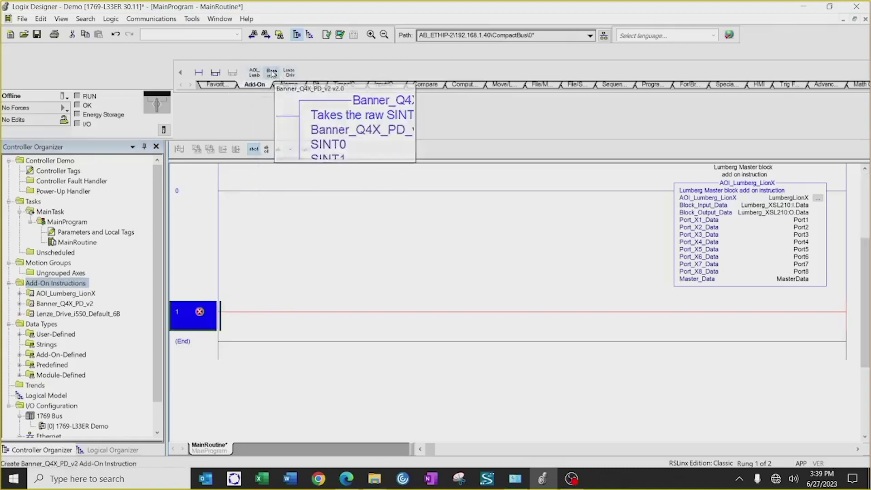
drag(272, 73, 245, 316)
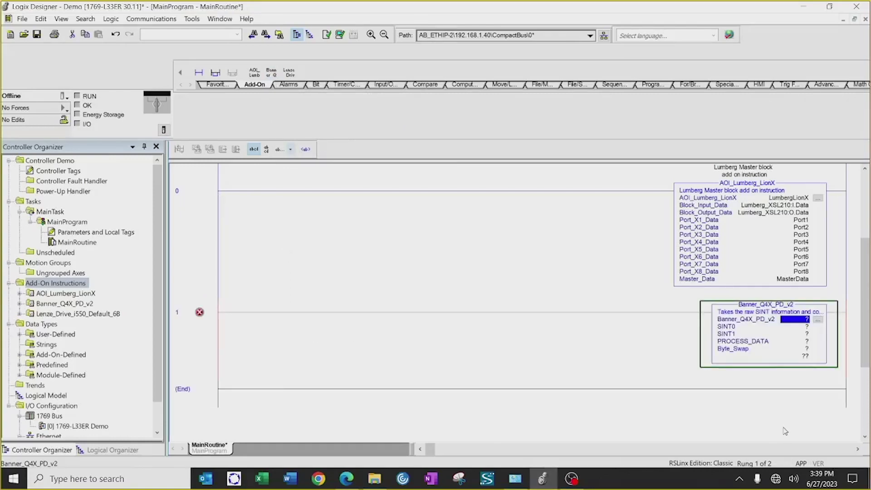
text(Banner_Q4X_IOLM210_1_PD_STATUS)
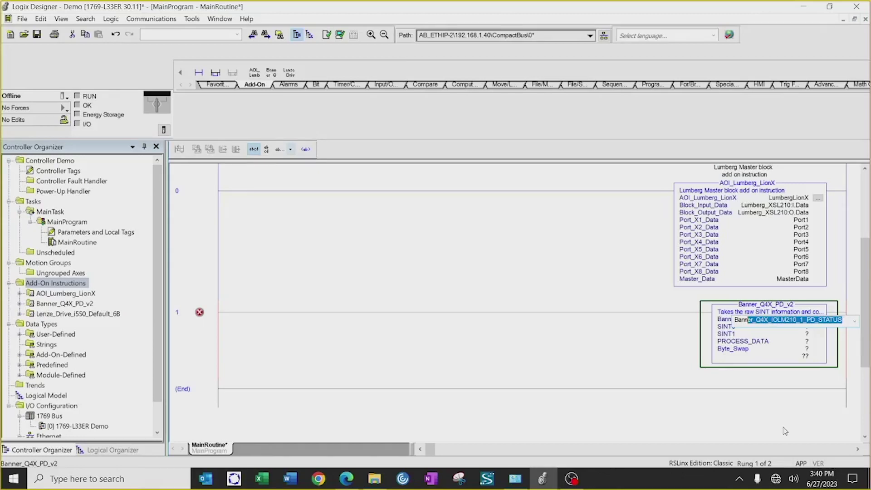
key(Return)
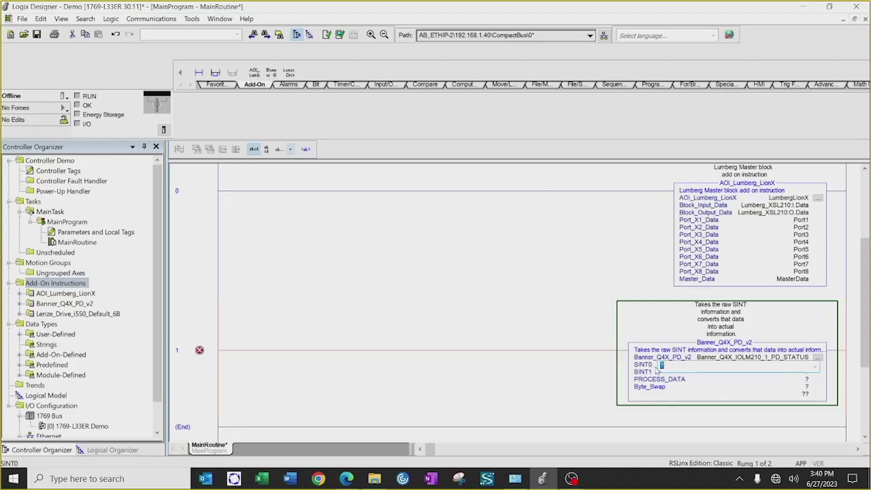
Assign Port4.Inputs[0] to the Banner block's SINT0 operand via the tag browser.
click(815, 367)
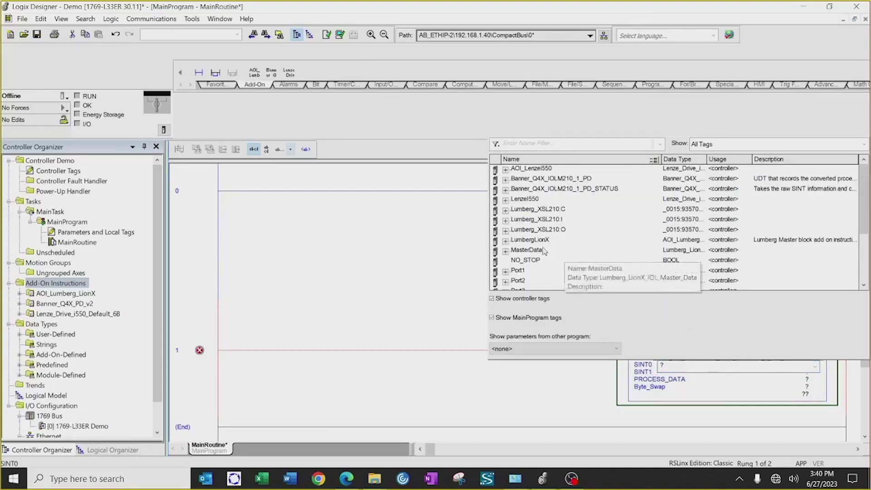
scroll(535, 279, down, 2)
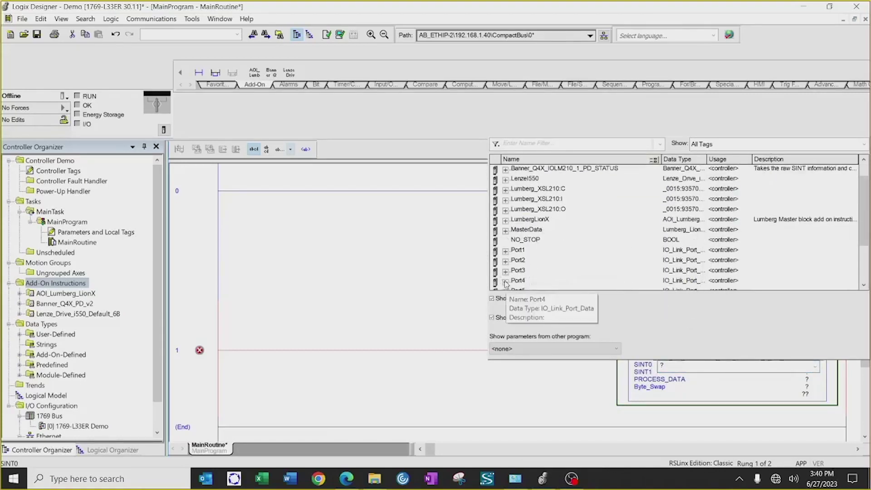
click(507, 283)
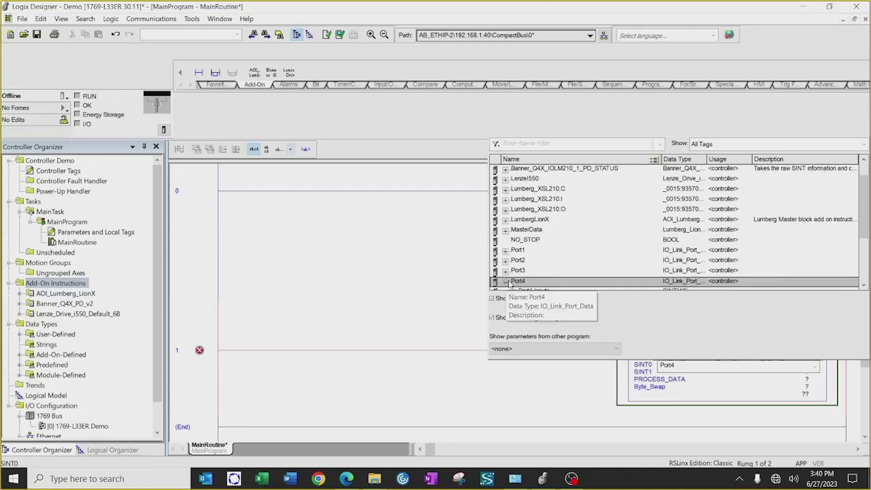
click(505, 282)
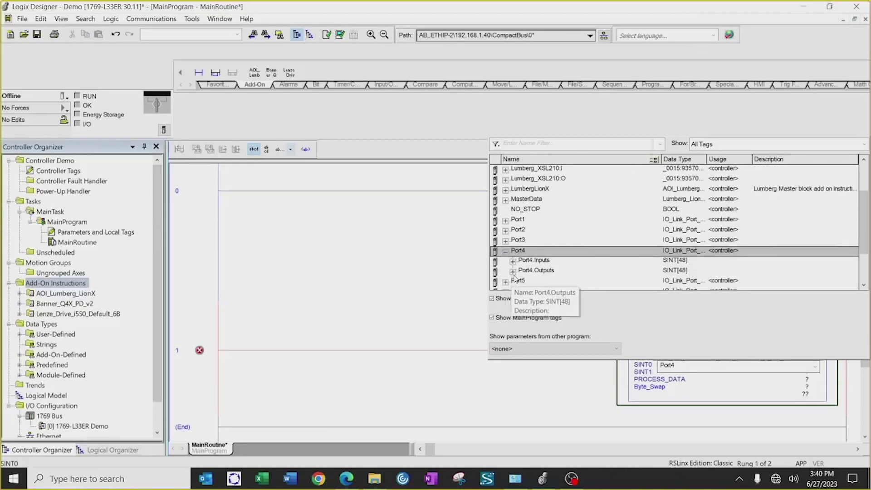
click(512, 262)
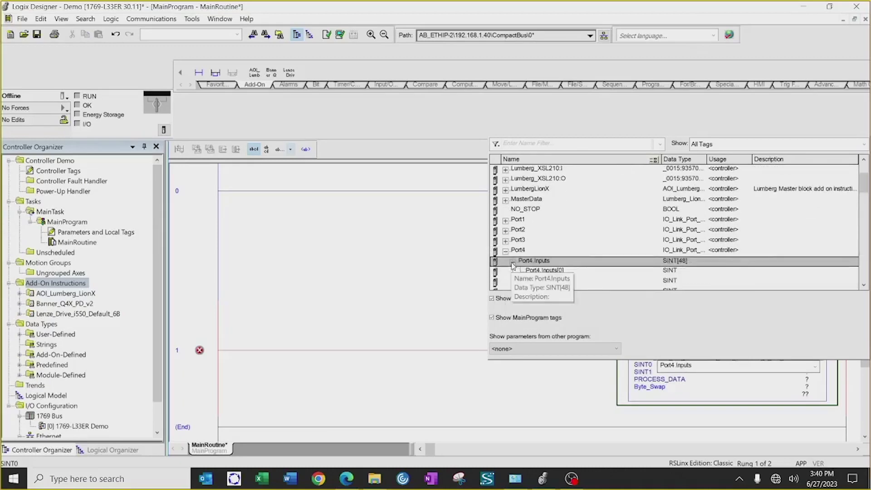
double_click(544, 270)
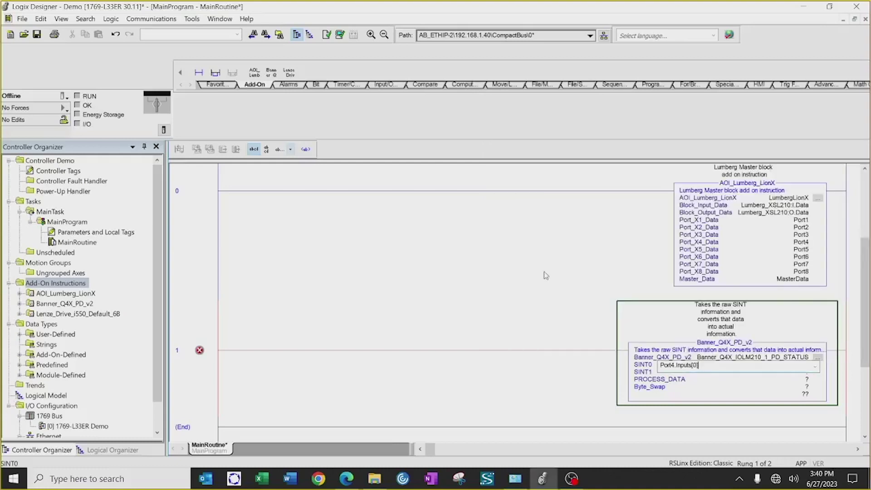
Set the SINT1 operand to Port4.Inputs[1], correcting the index.
click(689, 374)
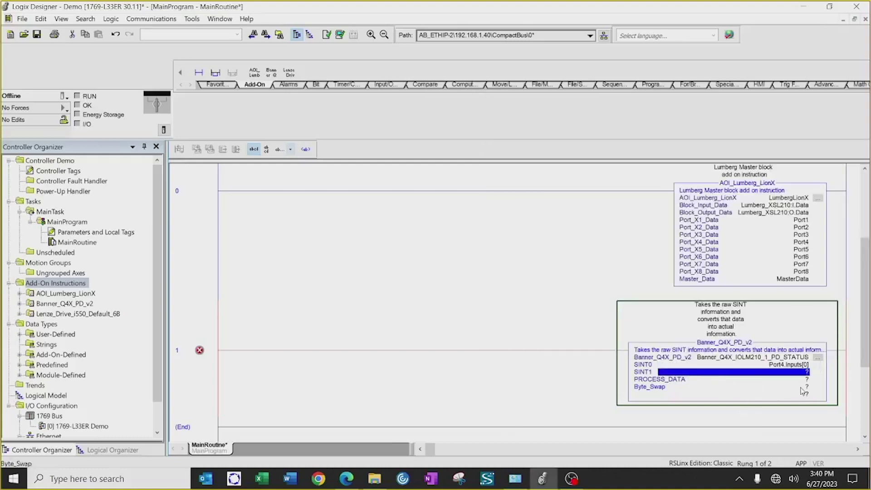
double_click(804, 372)
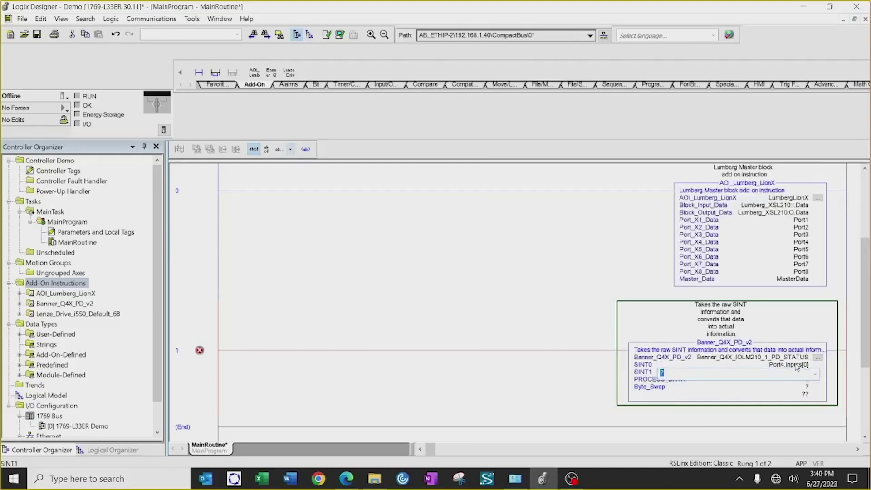
text(Port4.Inputs[1])
key(Return)
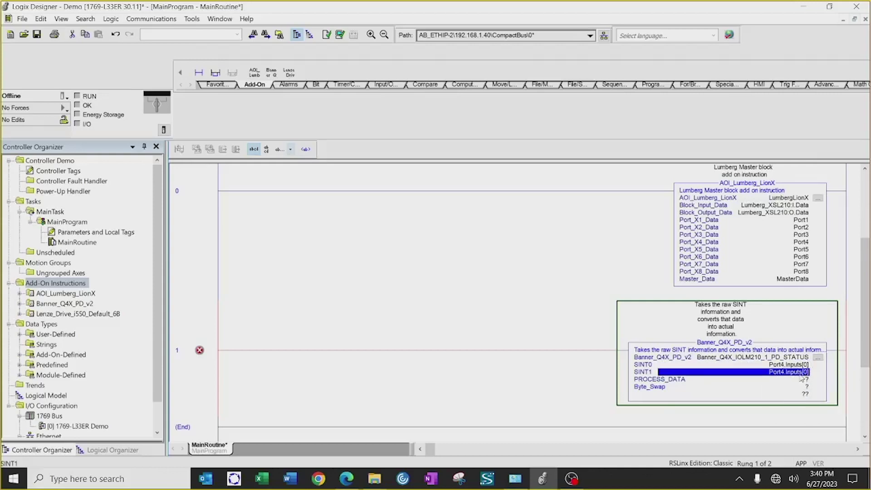
double_click(800, 374)
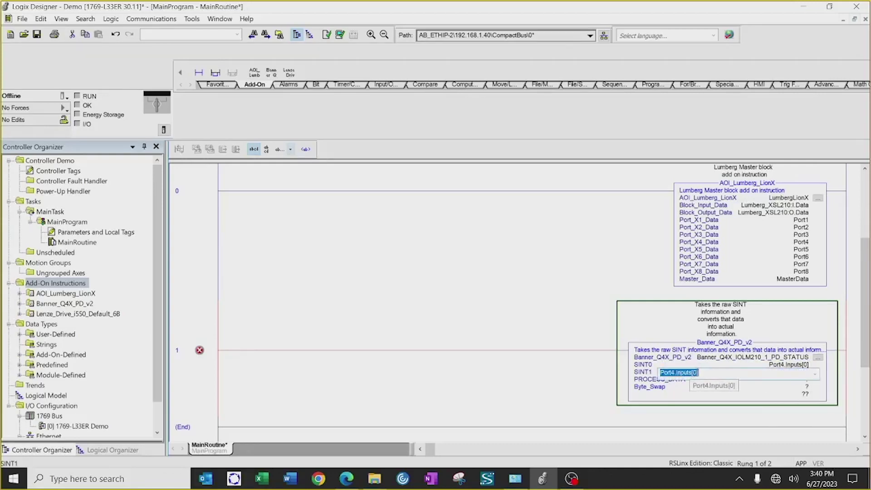
click(703, 374)
key(BackSpace)
key(BackSpace)
text(1])
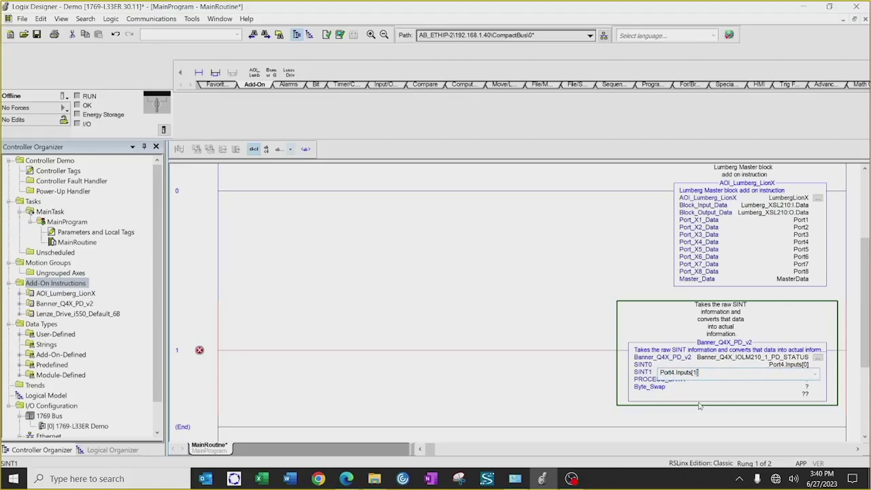
key(Return)
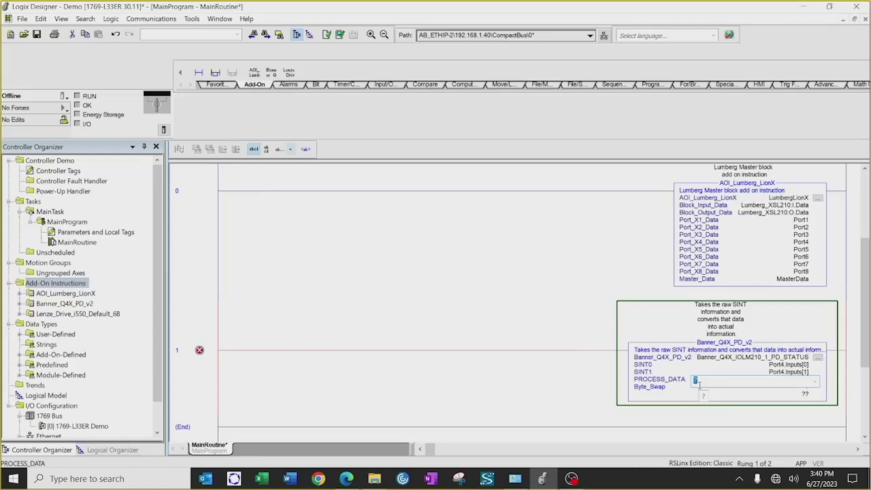
Set PROCESS_DATA to Banner_Q4X_IOLM210_1_PD and Byte_Swap to 0.
text(ba)
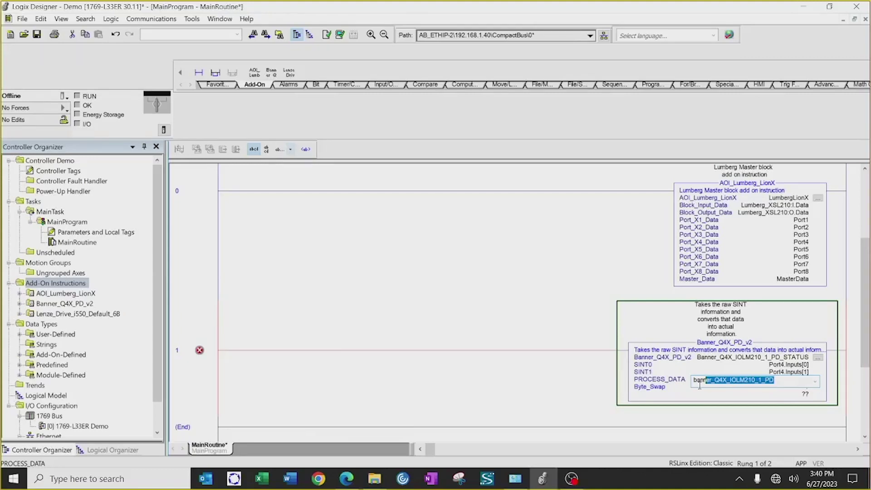
text(nn)
key(Return)
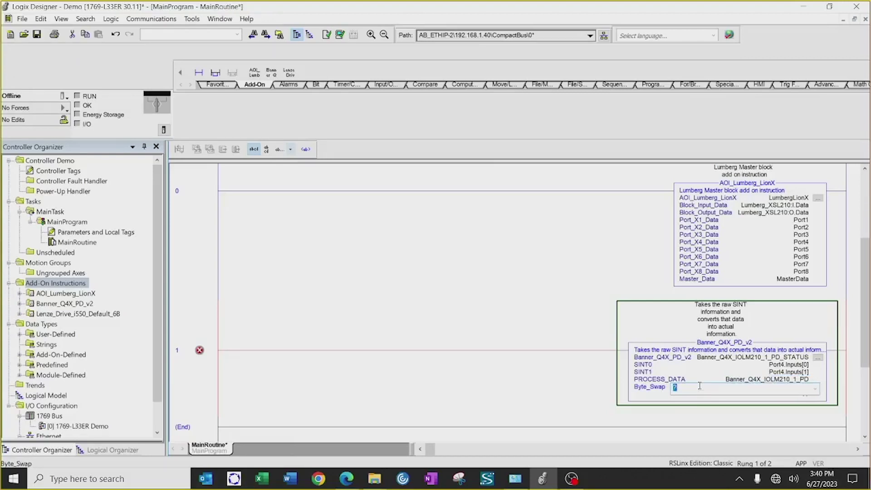
text(0)
key(Return)
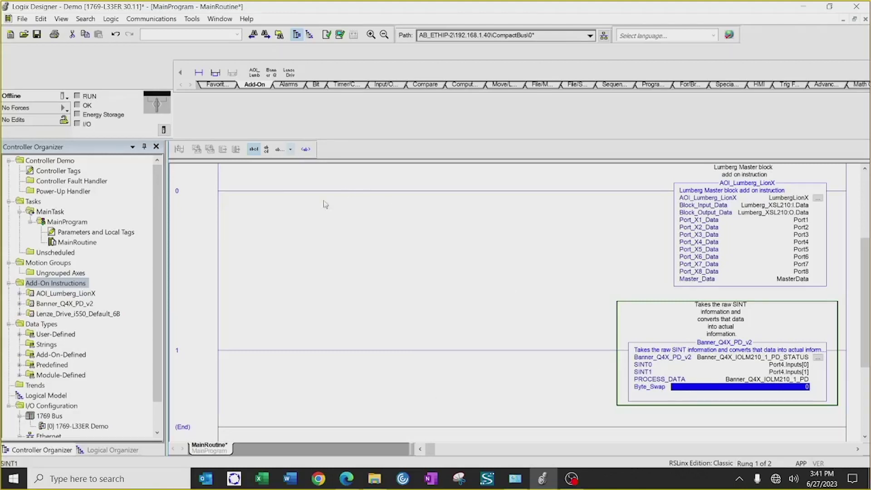
Download the updated Demo project and return the controller to Remote Run.
click(65, 97)
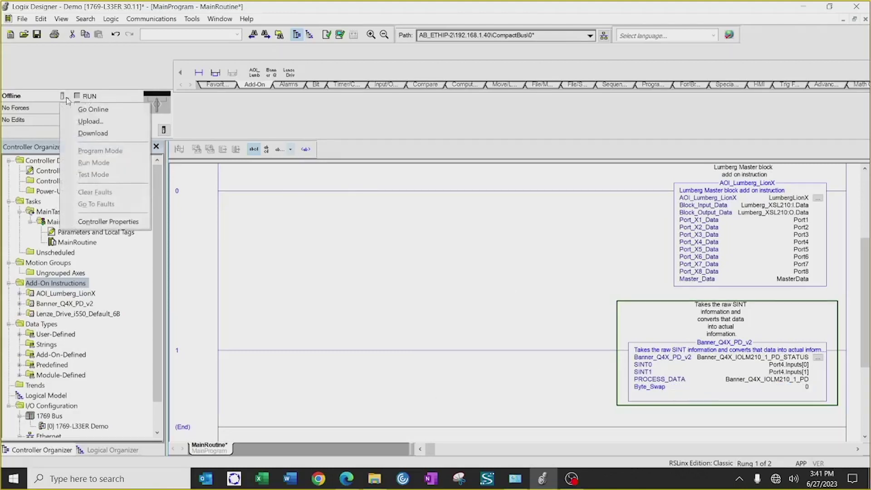
click(84, 133)
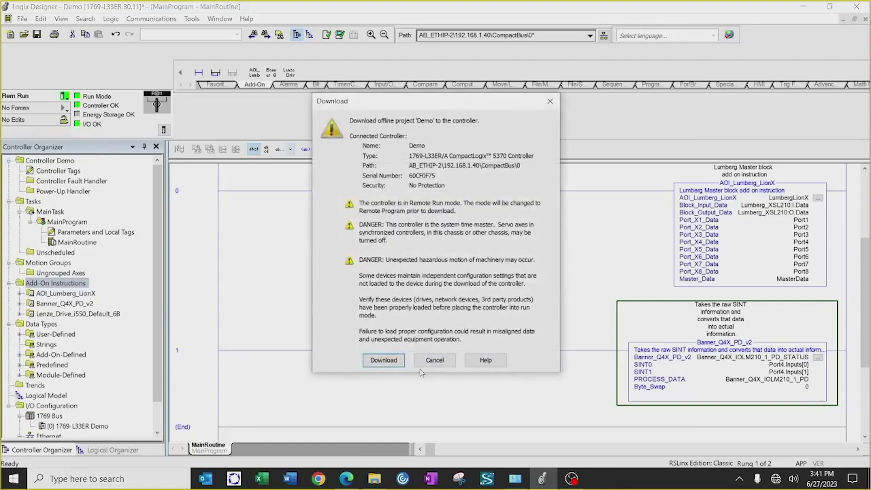
click(383, 360)
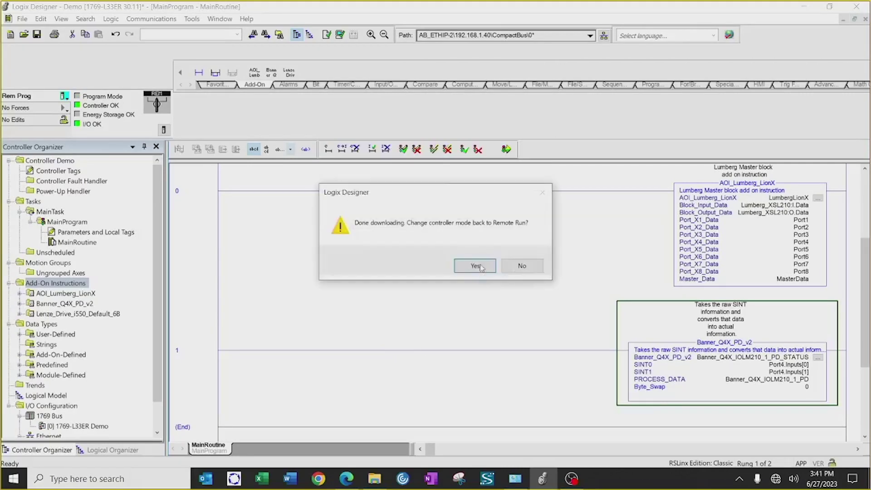
click(481, 268)
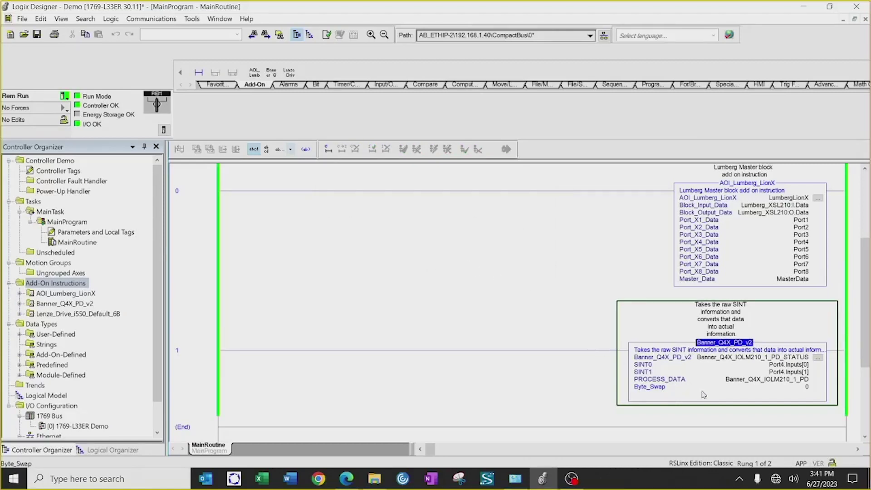
Monitor the Banner_Q4X_IOLM210_1_PD tag from the PROCESS_DATA operand and expand it to show Measurement_Value 159.4.
mouse_move(753, 383)
click(776, 380)
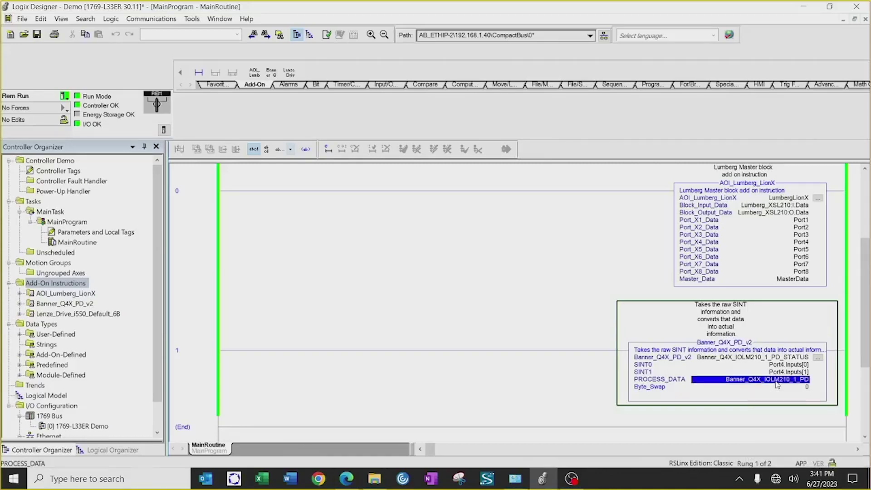
right_click(777, 384)
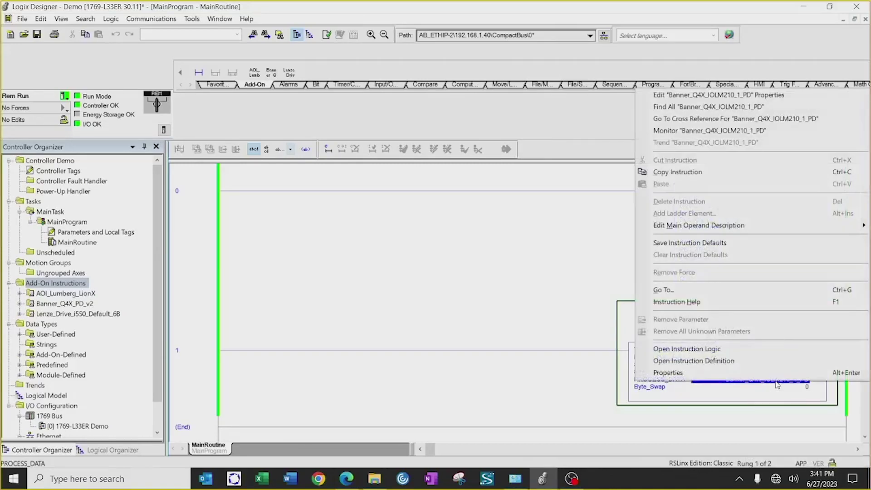
click(721, 132)
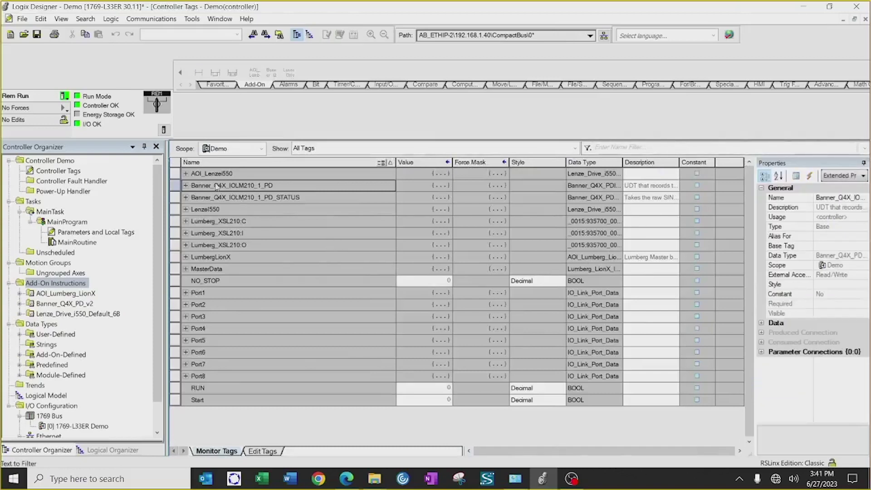
click(186, 186)
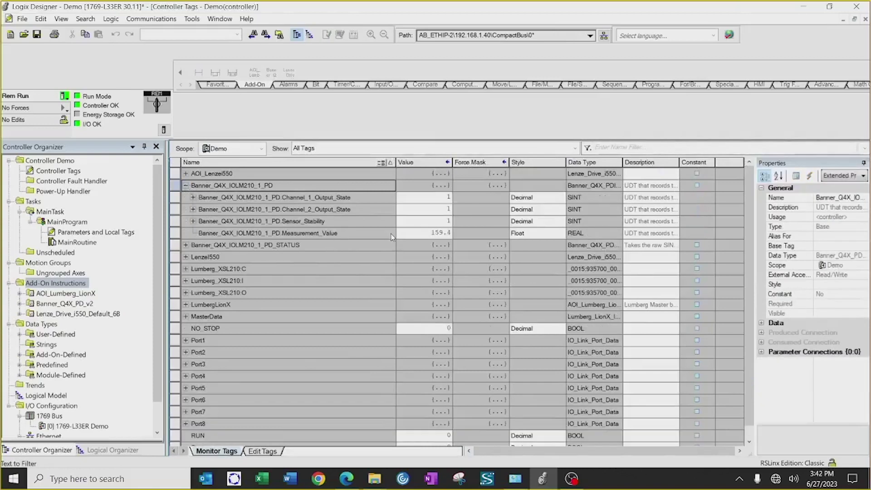